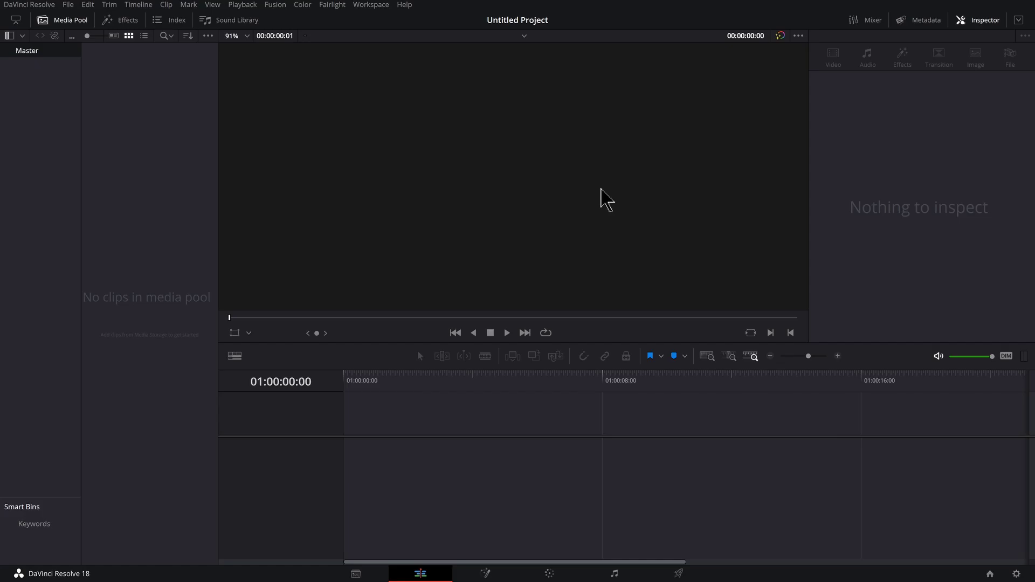
# Import the two shoe images, cloud-2142.mp4 and the happy-diwali fireworks video into the media pool.
pyautogui.moveTo(547, 315); pyautogui.dragTo(141, 100)
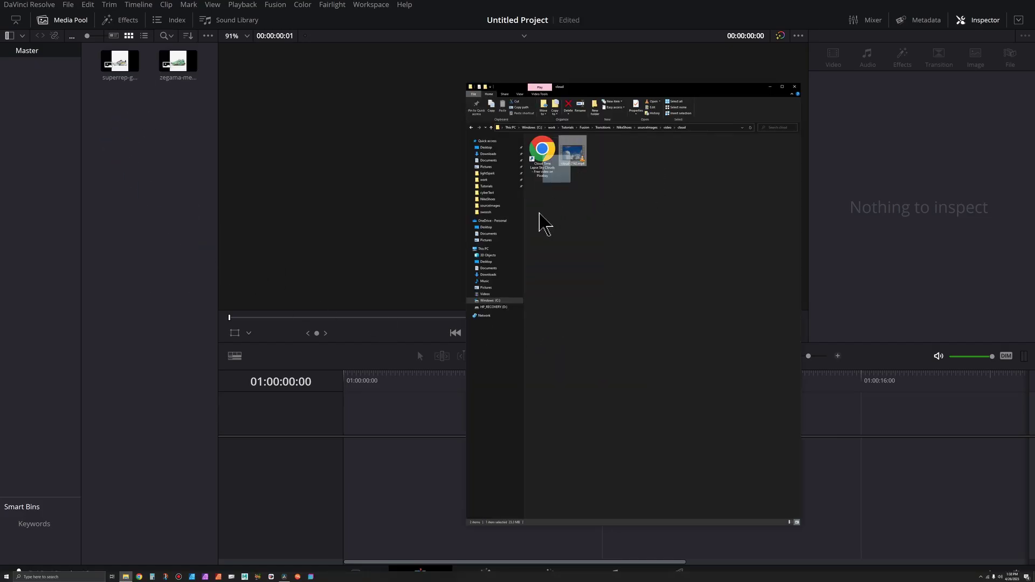
pyautogui.moveTo(573, 150); pyautogui.dragTo(124, 129)
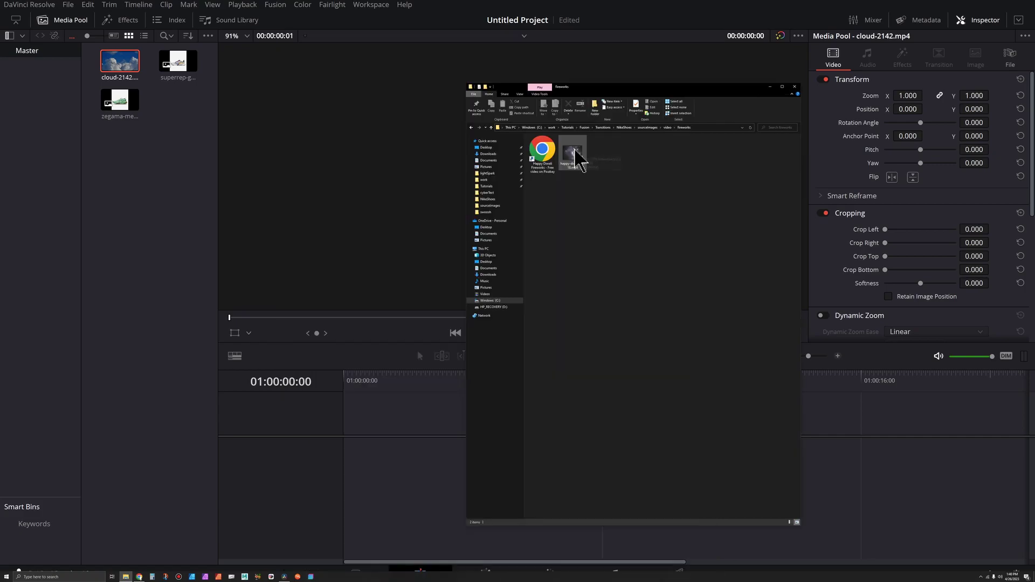
pyautogui.moveTo(568, 153); pyautogui.dragTo(184, 120)
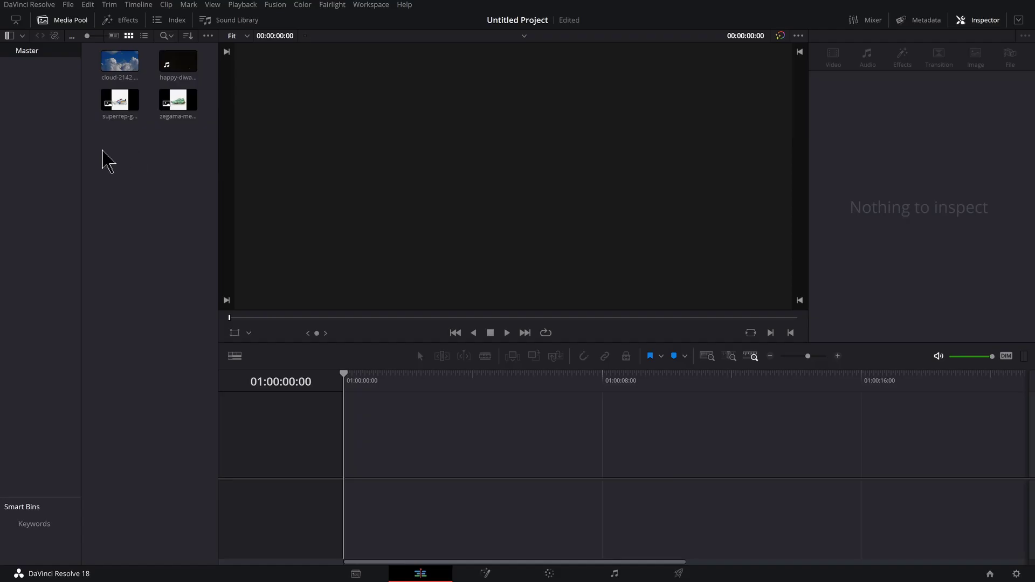
# Place both shoe images on a new timeline, shorten each to about 1.7 seconds and butt them together.
pyautogui.moveTo(104, 162); pyautogui.dragTo(351, 450)
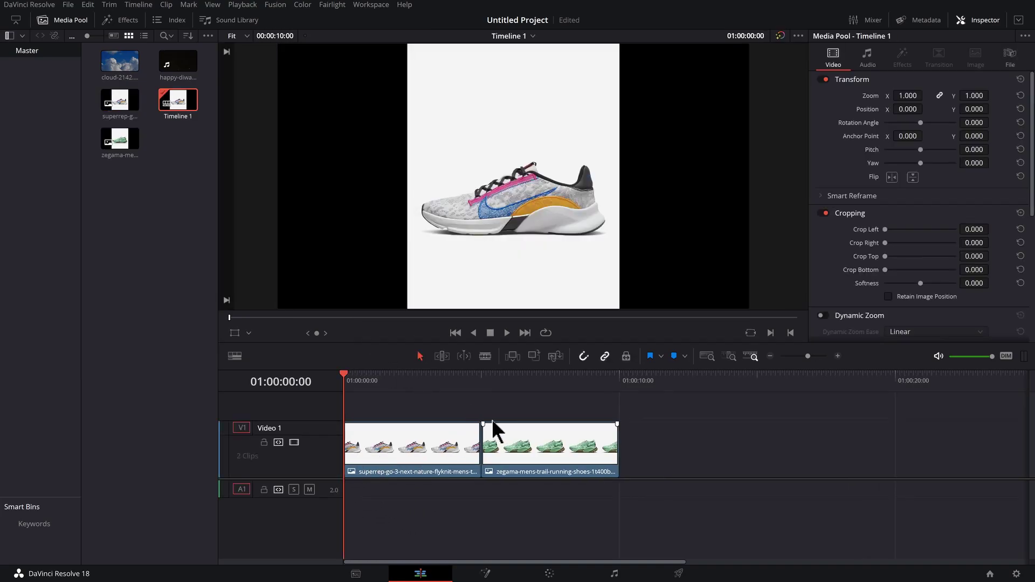
pyautogui.moveTo(348, 375); pyautogui.dragTo(505, 395)
pyautogui.moveTo(479, 448); pyautogui.dragTo(391, 455)
pyautogui.moveTo(545, 455); pyautogui.dragTo(456, 455)
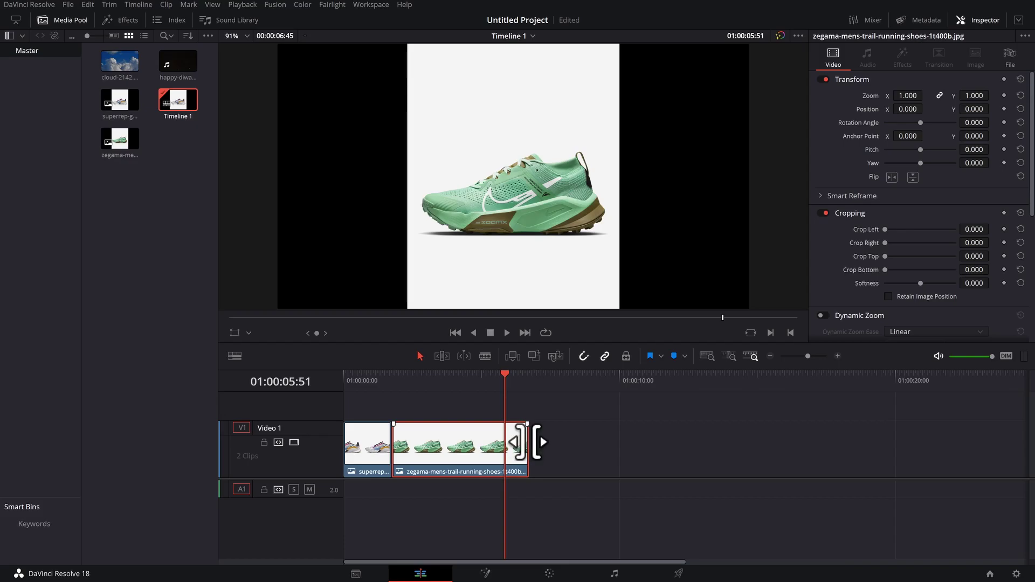
pyautogui.moveTo(527, 442); pyautogui.dragTo(438, 443)
pyautogui.moveTo(429, 377); pyautogui.dragTo(327, 401)
# Add a timeline marker at 01:00:01:45, where the two shoe clips meet.
pyautogui.click(382, 424)
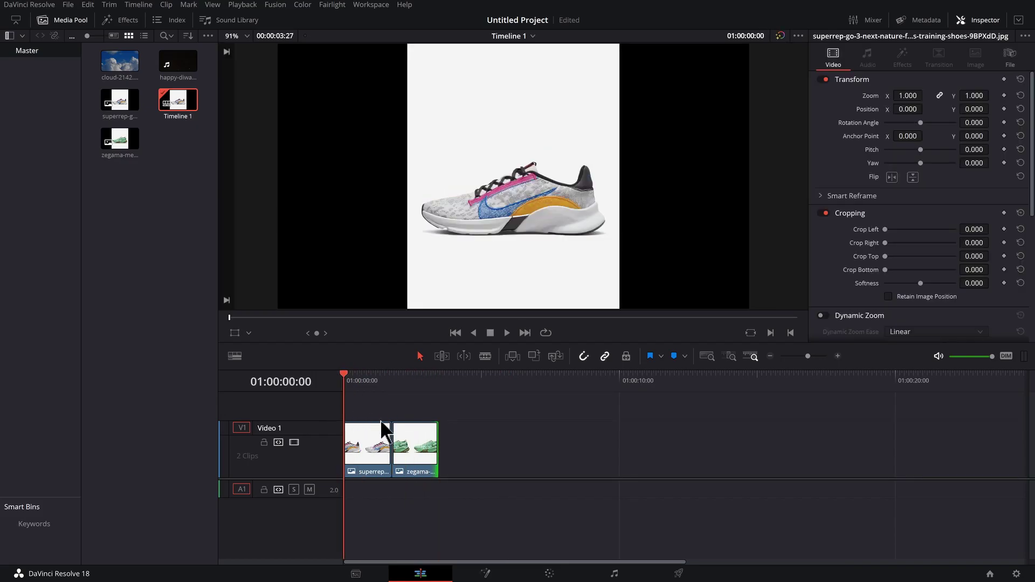
pyautogui.scroll(8, 383, 417)
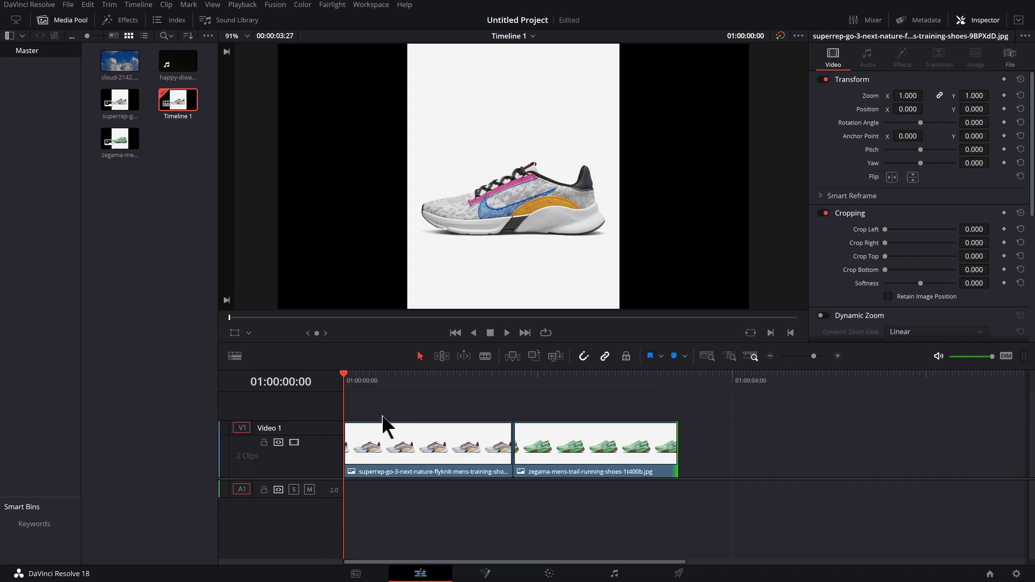
pyautogui.moveTo(527, 382); pyautogui.dragTo(547, 386)
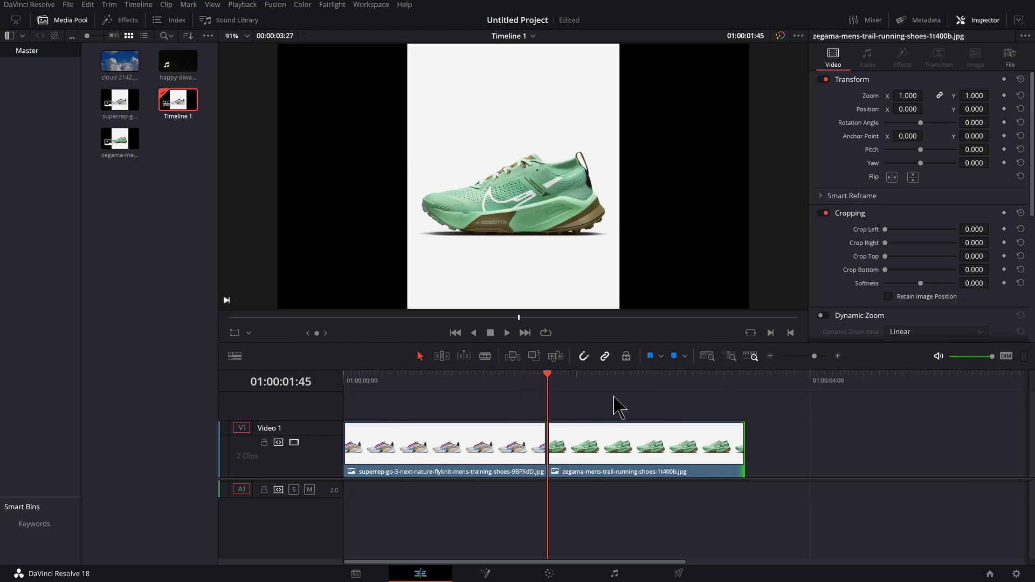
pyautogui.click(674, 357)
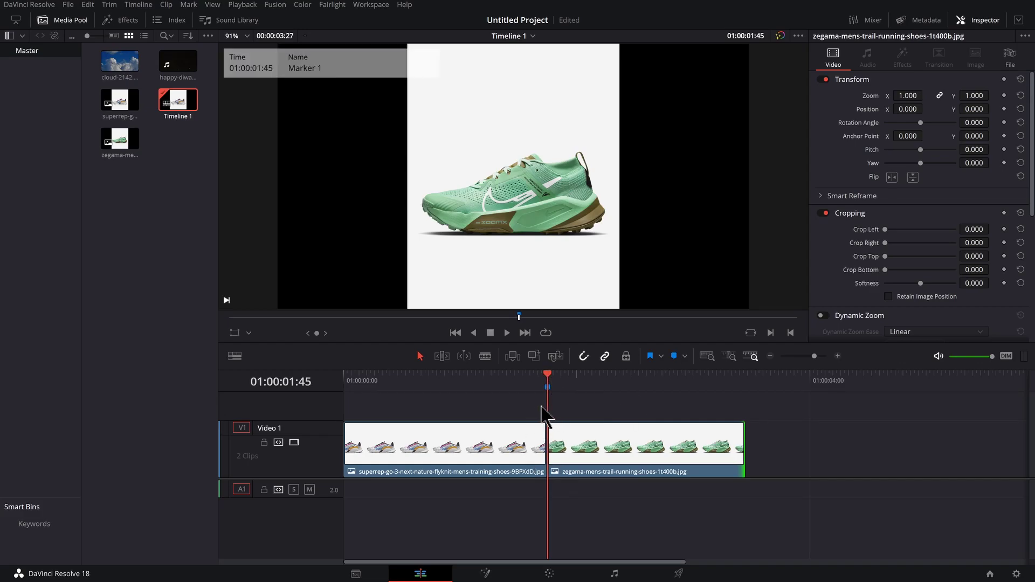
# Place cloud-2142.mp4 on a second video track, starting before the marker and overlapping both shoe clips.
pyautogui.moveTo(547, 376); pyautogui.dragTo(588, 421)
pyautogui.click(183, 105)
pyautogui.click(122, 73)
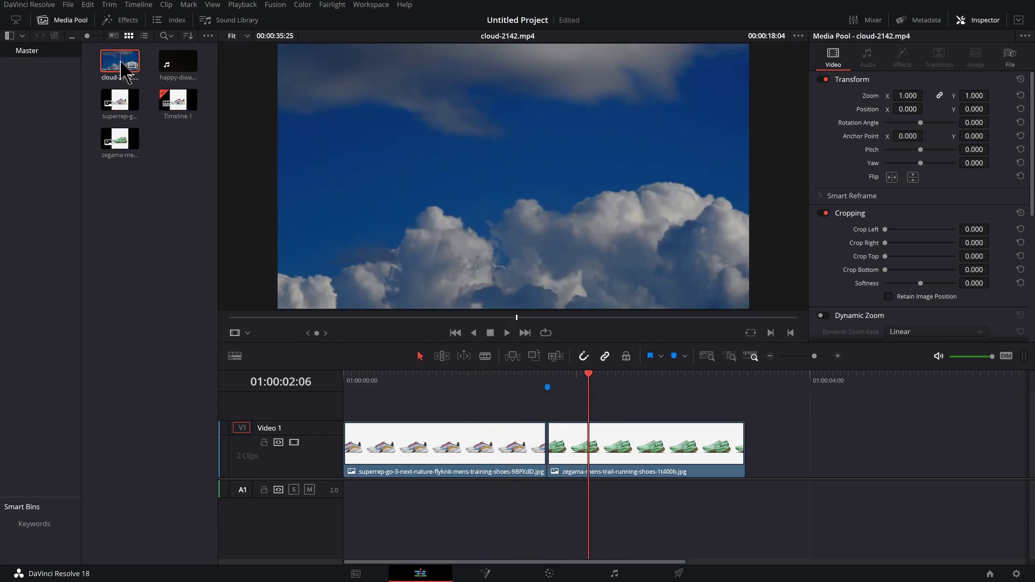
pyautogui.moveTo(123, 73); pyautogui.dragTo(545, 414)
# Split the cloud clip at 01:00:02:58 and delete the part after the cut.
pyautogui.moveTo(579, 378); pyautogui.dragTo(679, 402)
pyautogui.press('l')
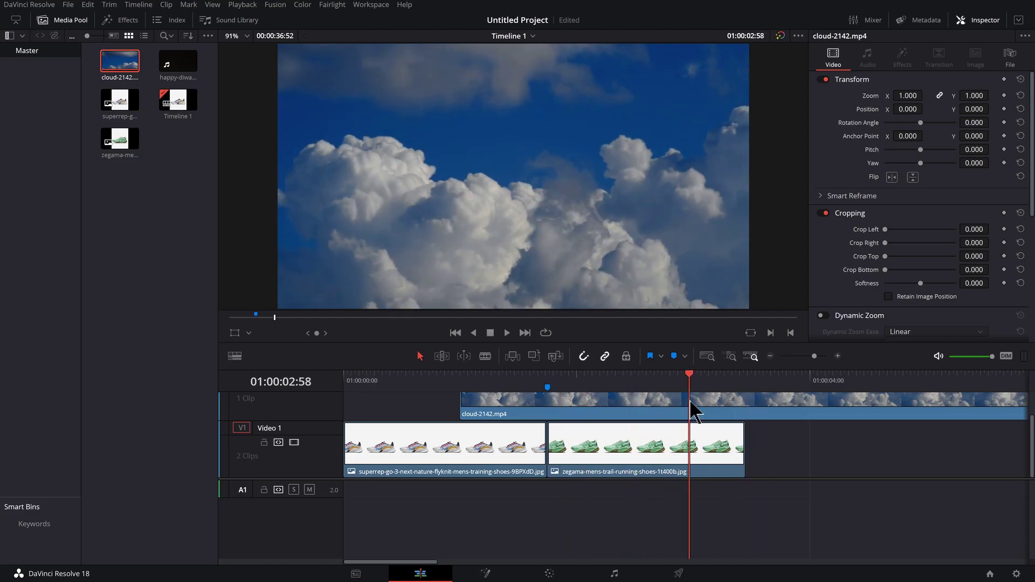
pyautogui.press('b')
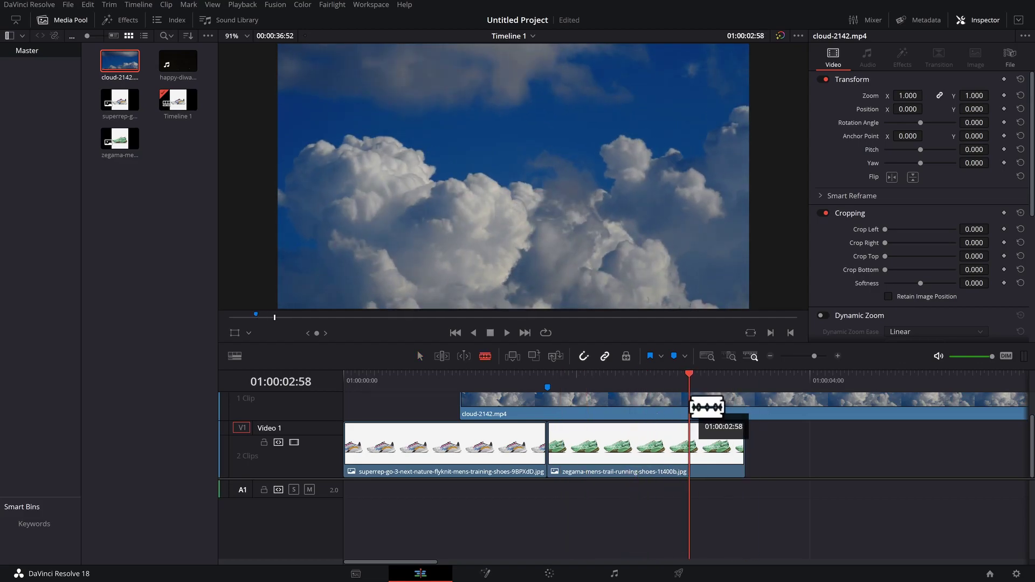
pyautogui.click(706, 408)
pyautogui.press('a')
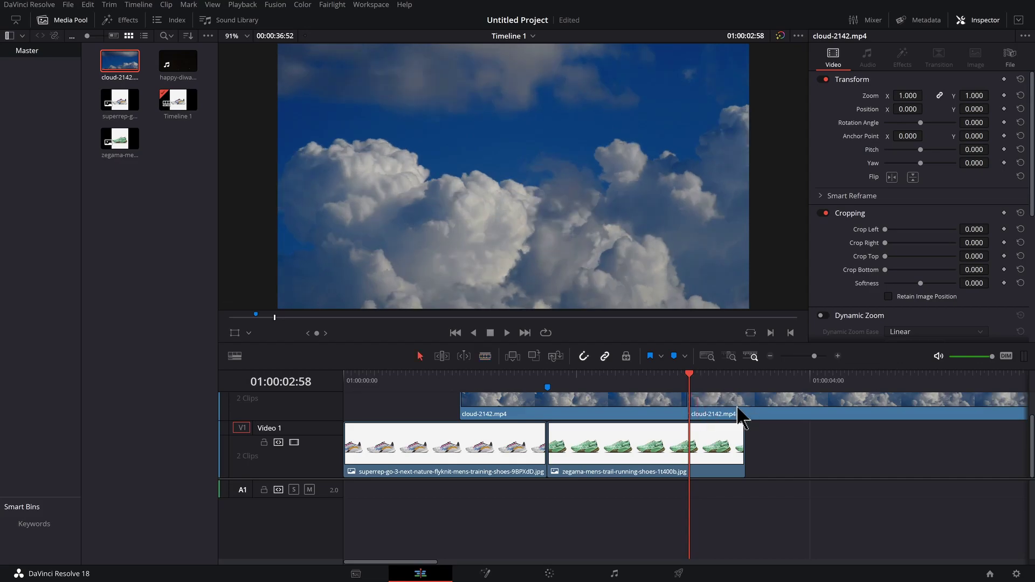
pyautogui.moveTo(749, 410); pyautogui.dragTo(806, 413)
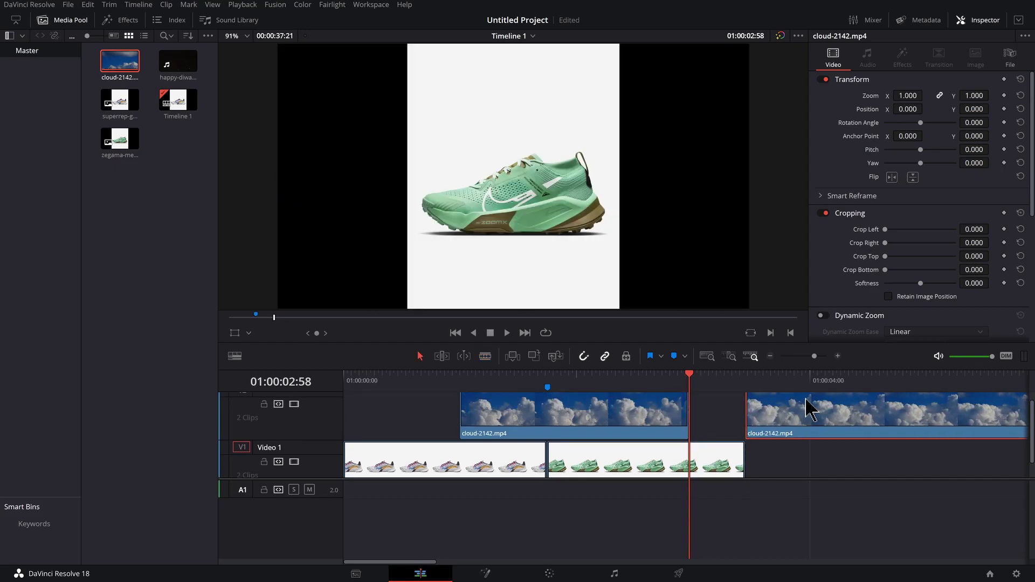
pyautogui.press('Delete')
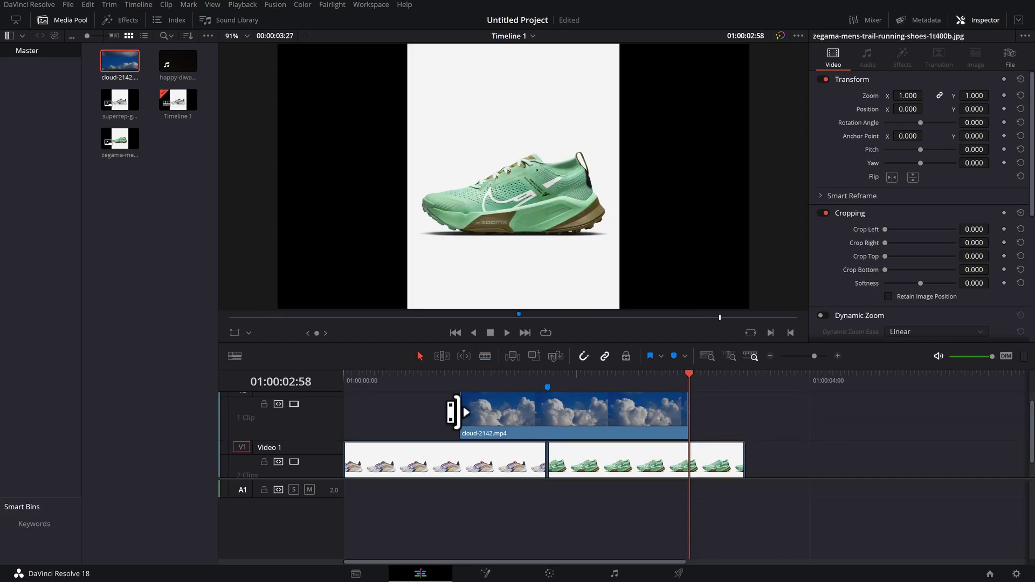
# Trim both ends of the cloud clip so it spans a short stretch on either side of the marker, ending near 01:00:02:19.
pyautogui.moveTo(461, 413); pyautogui.dragTo(483, 413)
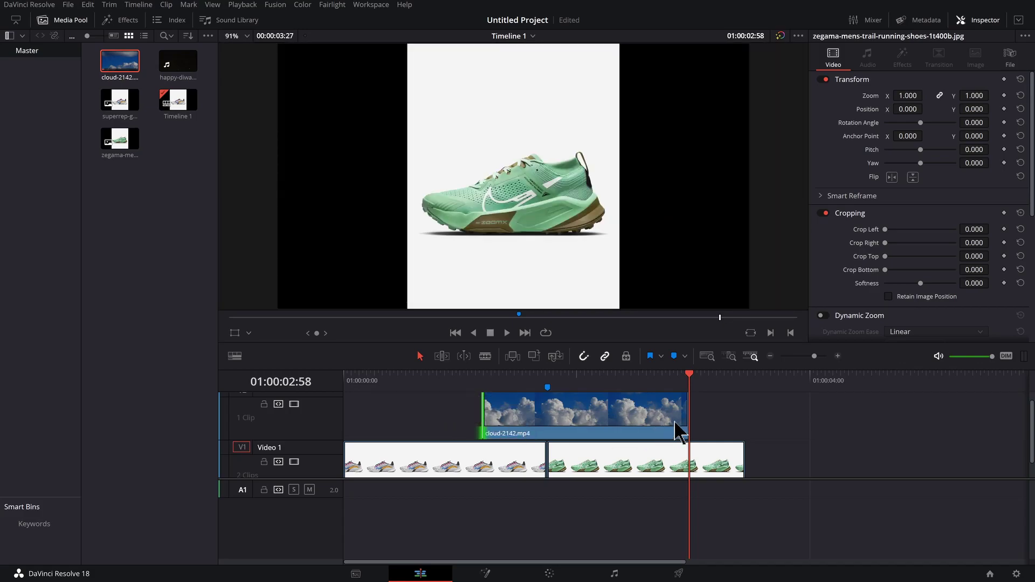
pyautogui.moveTo(687, 416); pyautogui.dragTo(595, 417)
pyautogui.click(504, 434)
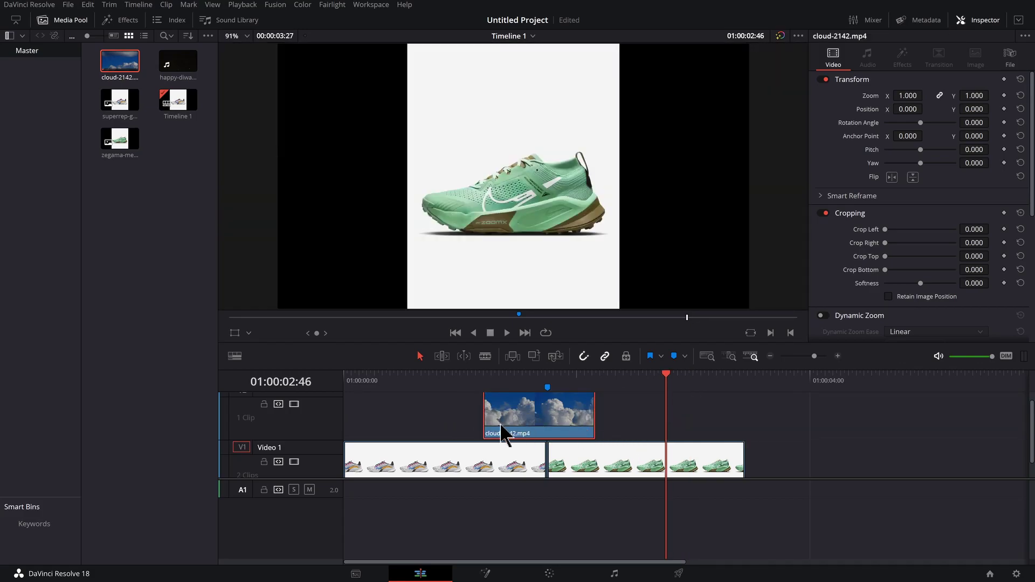
pyautogui.moveTo(482, 420); pyautogui.dragTo(470, 419)
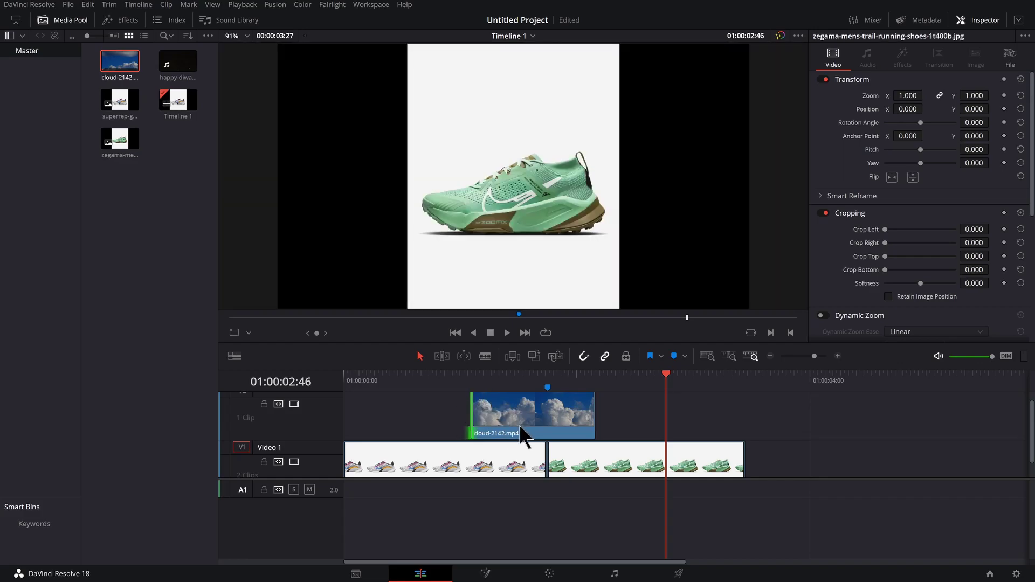
pyautogui.moveTo(596, 417); pyautogui.dragTo(613, 417)
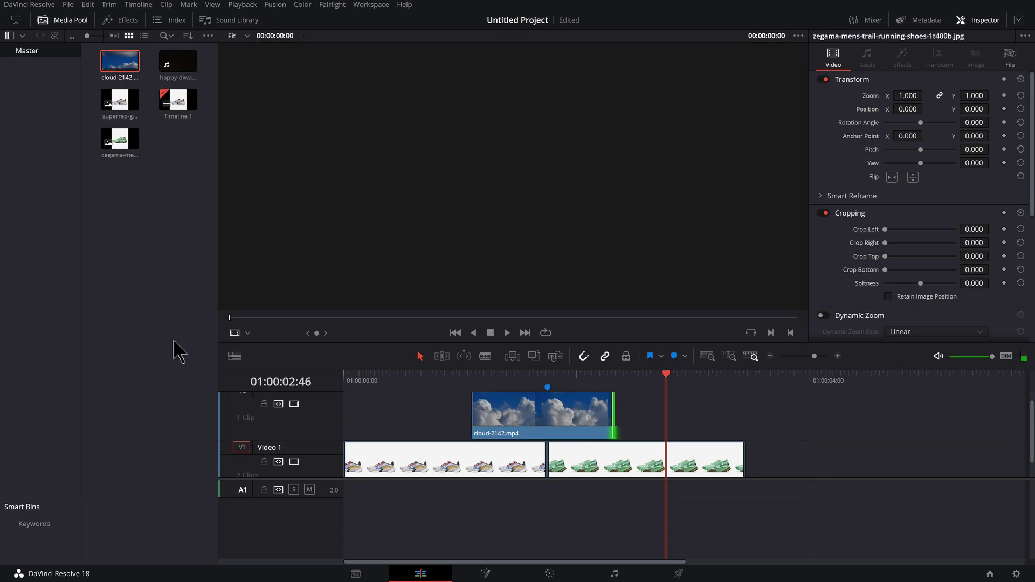
# Place happy-diwali-12718.mp4 on a third video track above the clouds, unlink its audio and delete the audio clip.
pyautogui.moveTo(177, 63); pyautogui.dragTo(472, 416)
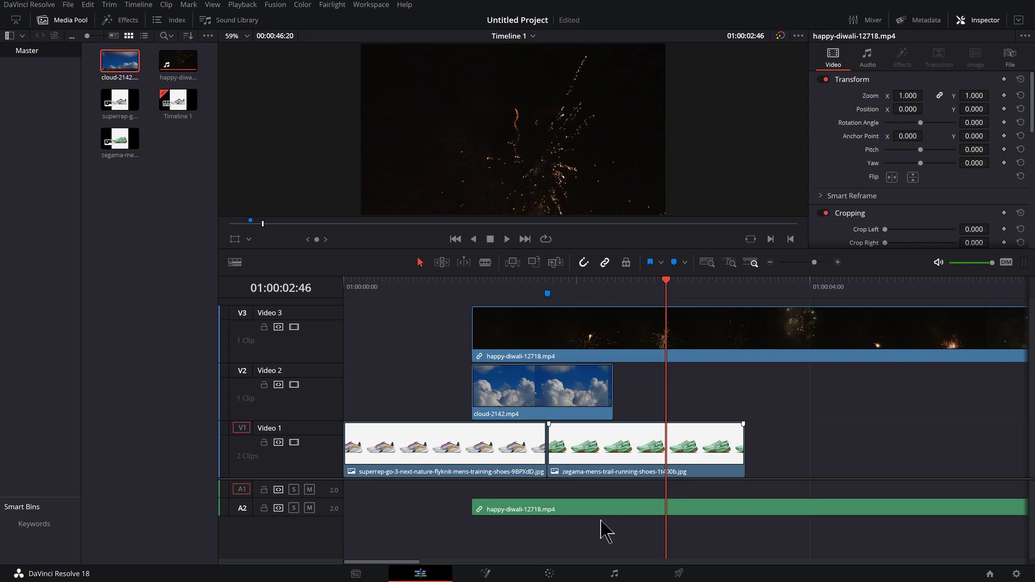
pyautogui.rightClick(574, 509)
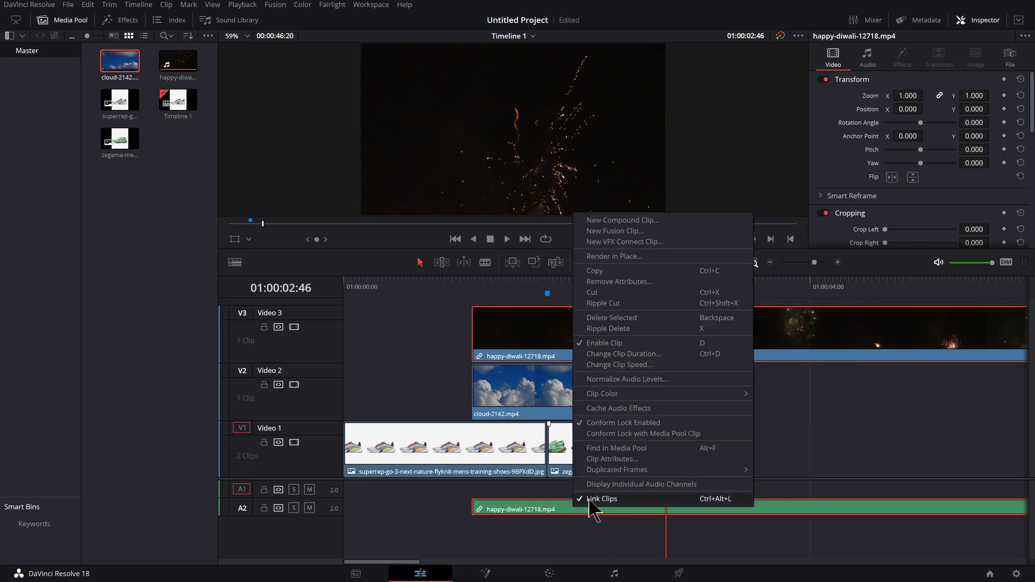
pyautogui.click(594, 499)
pyautogui.moveTo(562, 511); pyautogui.dragTo(495, 502)
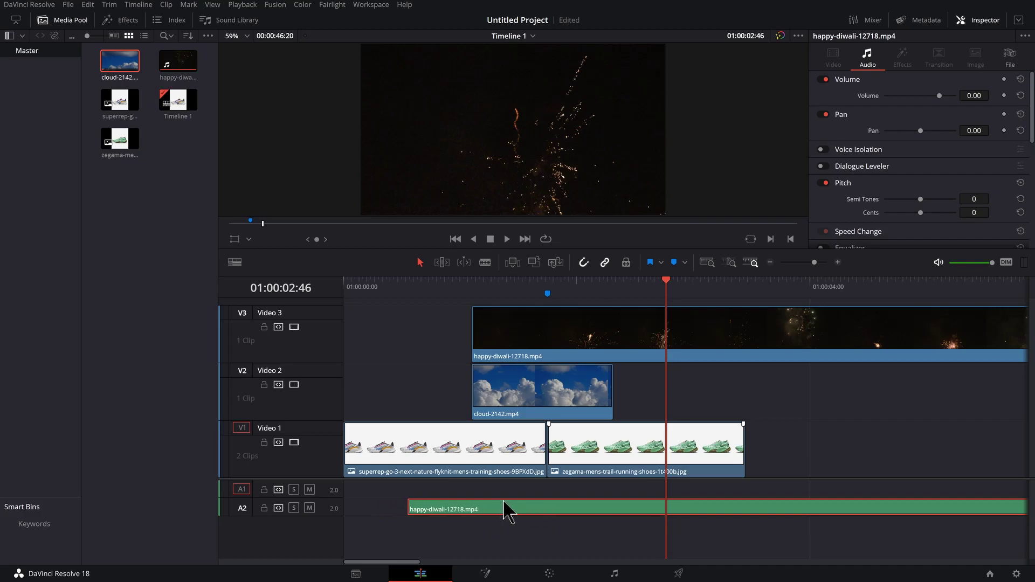
pyautogui.press('Delete')
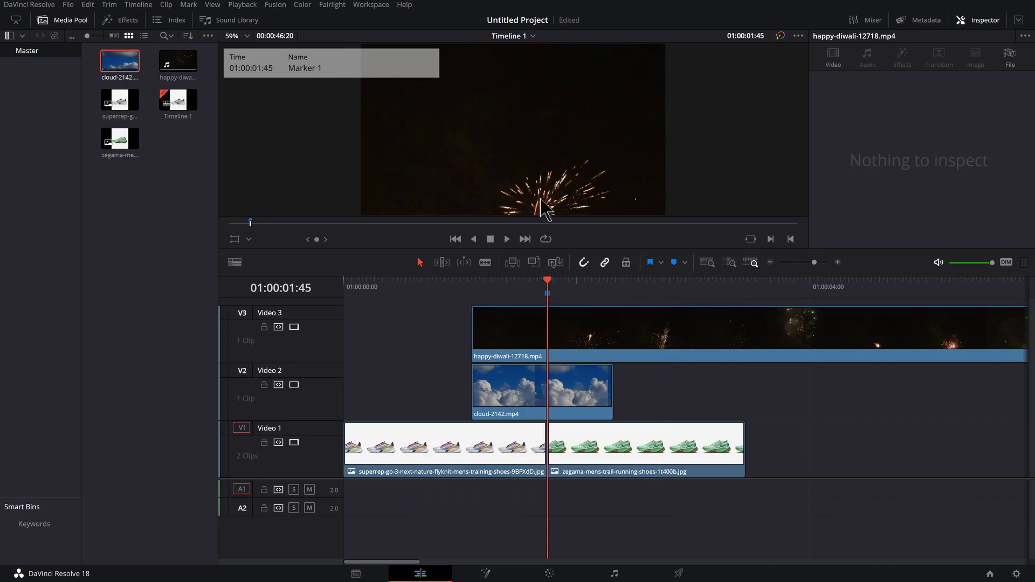
# Slide the fireworks clip earlier to use a different section and trim its start to align with the cloud clip's start.
pyautogui.moveTo(636, 347); pyautogui.dragTo(473, 358)
pyautogui.moveTo(352, 335); pyautogui.dragTo(464, 341)
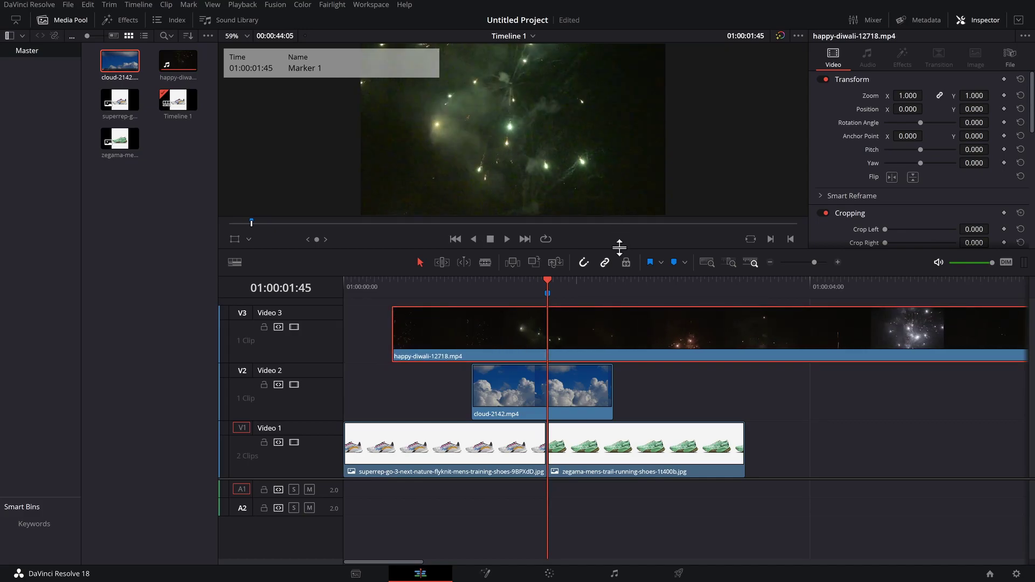
pyautogui.moveTo(606, 313); pyautogui.dragTo(631, 317)
pyautogui.moveTo(420, 342); pyautogui.dragTo(477, 350)
# Split the fireworks clip at 01:00:02:19, where the cloud clip ends, and delete the remainder.
pyautogui.moveTo(549, 286); pyautogui.dragTo(617, 310)
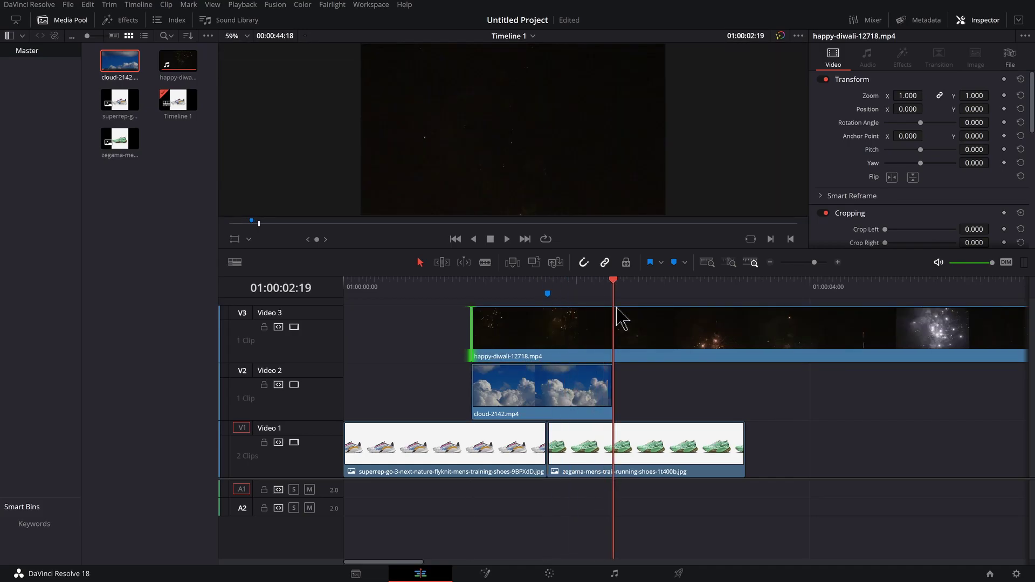
pyautogui.press('b')
pyautogui.click(613, 331)
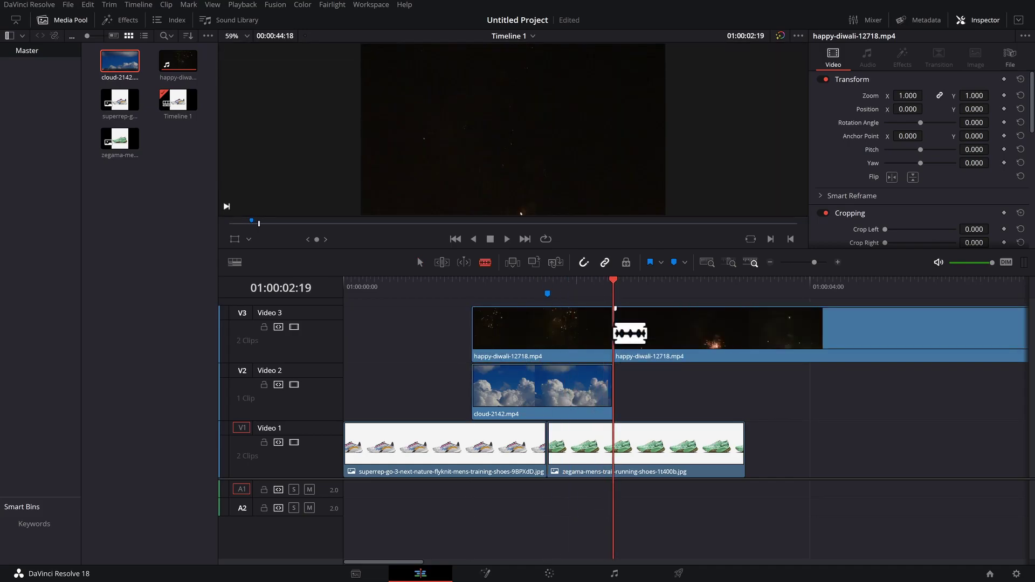
pyautogui.press('a')
pyautogui.click(704, 335)
pyautogui.moveTo(706, 345); pyautogui.dragTo(797, 347)
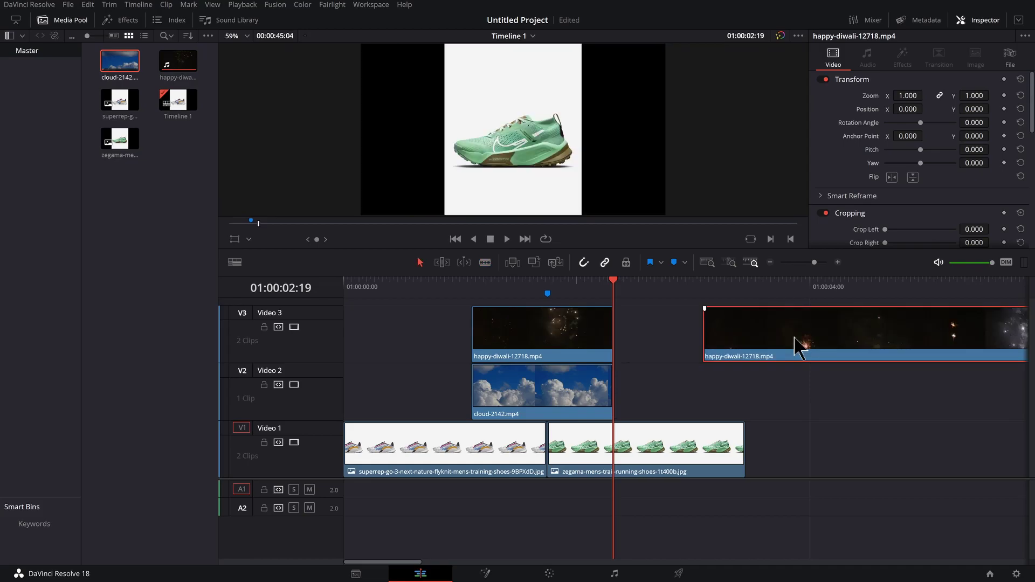
pyautogui.press('Delete')
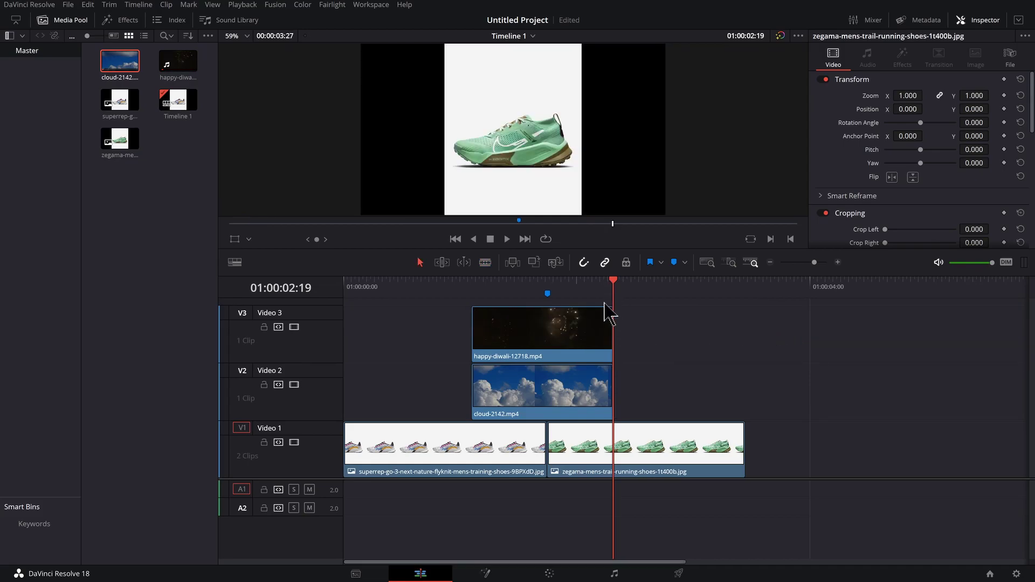
# Combine all four clips on the three video tracks into a new Fusion clip.
pyautogui.moveTo(544, 296); pyautogui.dragTo(526, 313)
pyautogui.moveTo(380, 309); pyautogui.dragTo(741, 529)
pyautogui.rightClick(574, 340)
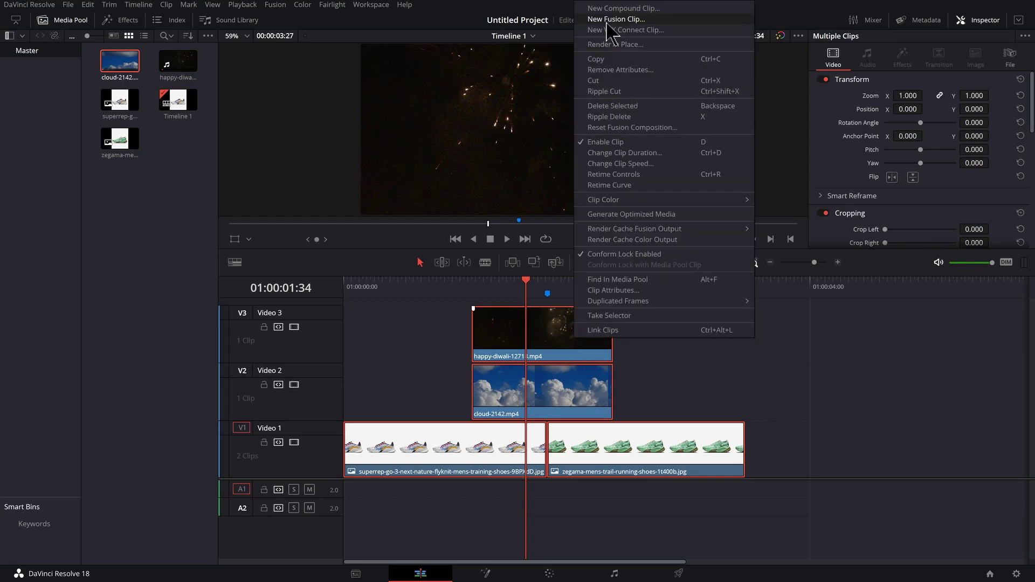
pyautogui.click(608, 23)
# Open the Fusion clip on the Fusion page and show the MediaIn1 node in the first viewer.
pyautogui.moveTo(736, 355); pyautogui.dragTo(386, 514)
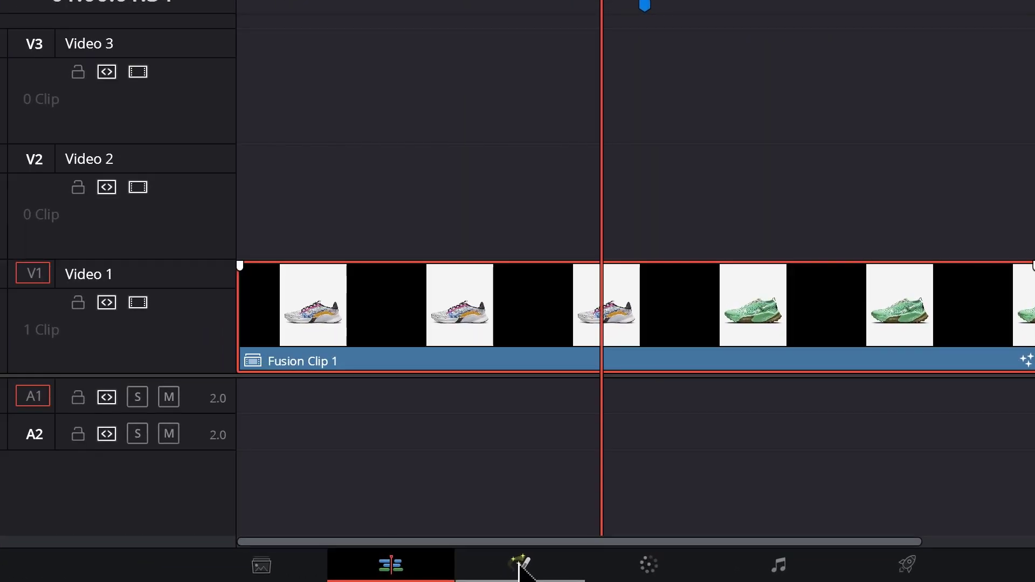
pyautogui.click(485, 574)
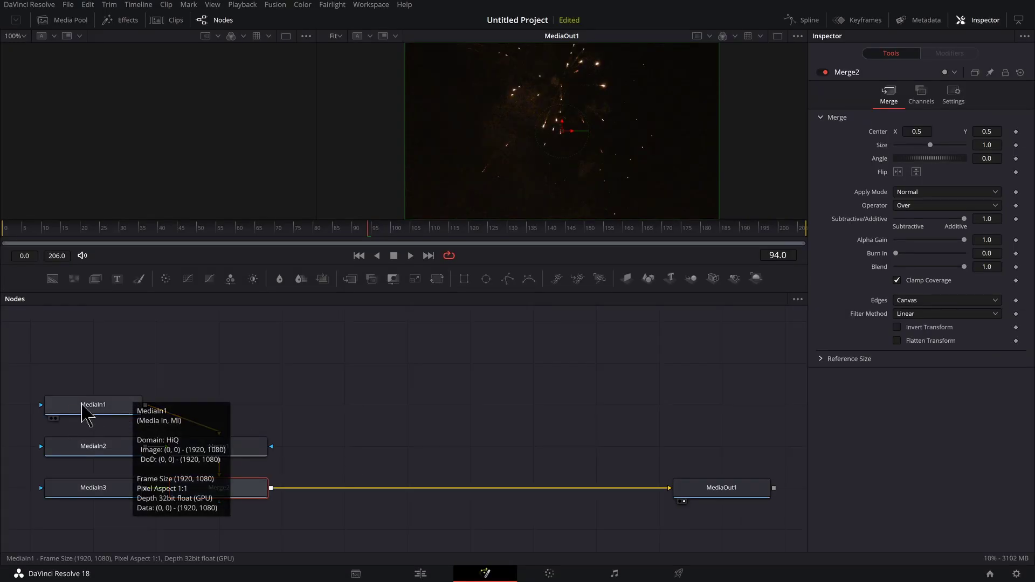
pyautogui.moveTo(90, 398); pyautogui.dragTo(96, 389)
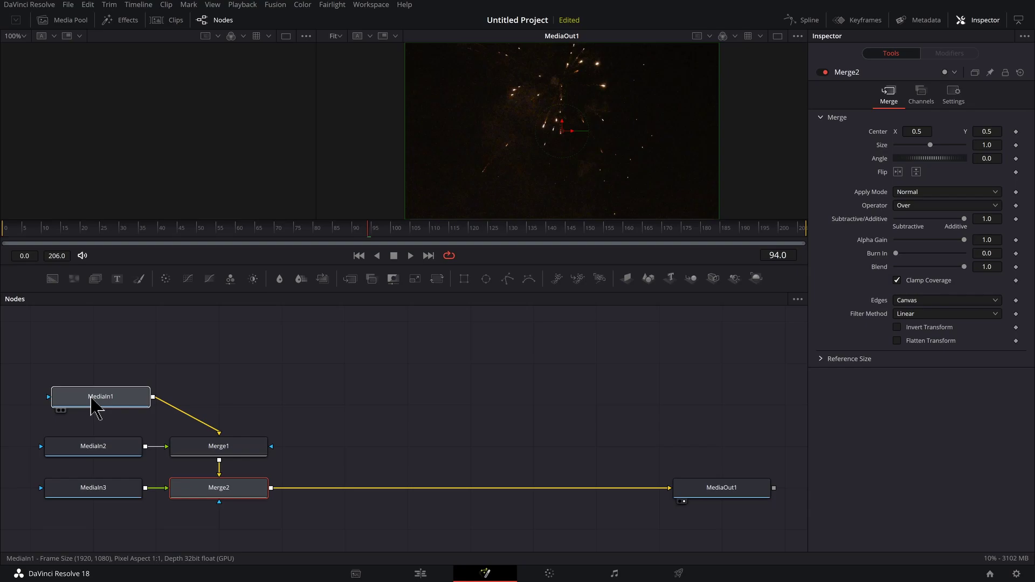
pyautogui.press('1')
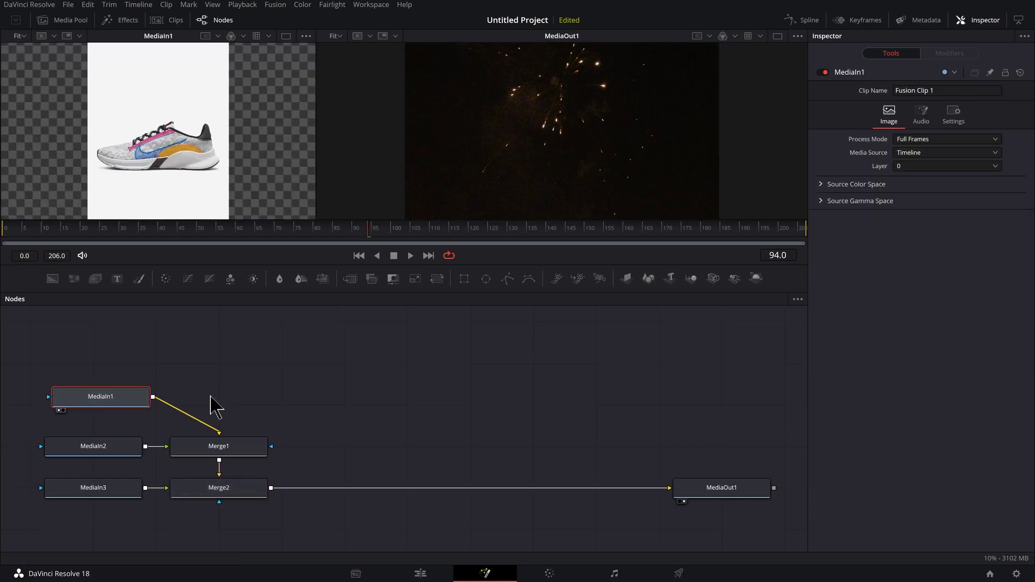
pyautogui.moveTo(114, 401)
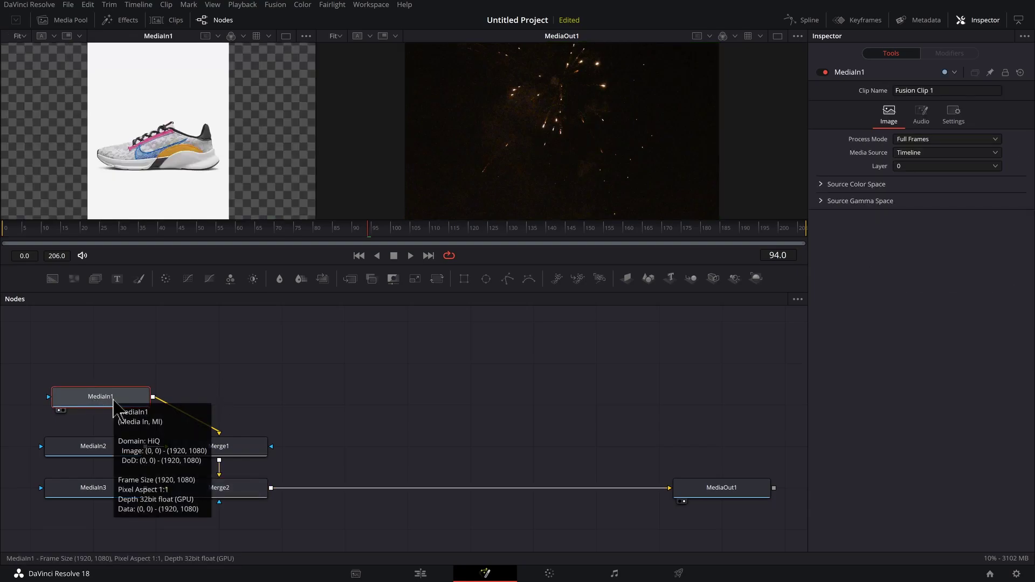
pyautogui.moveTo(113, 400); pyautogui.dragTo(111, 403)
pyautogui.scroll(3, 124, 421)
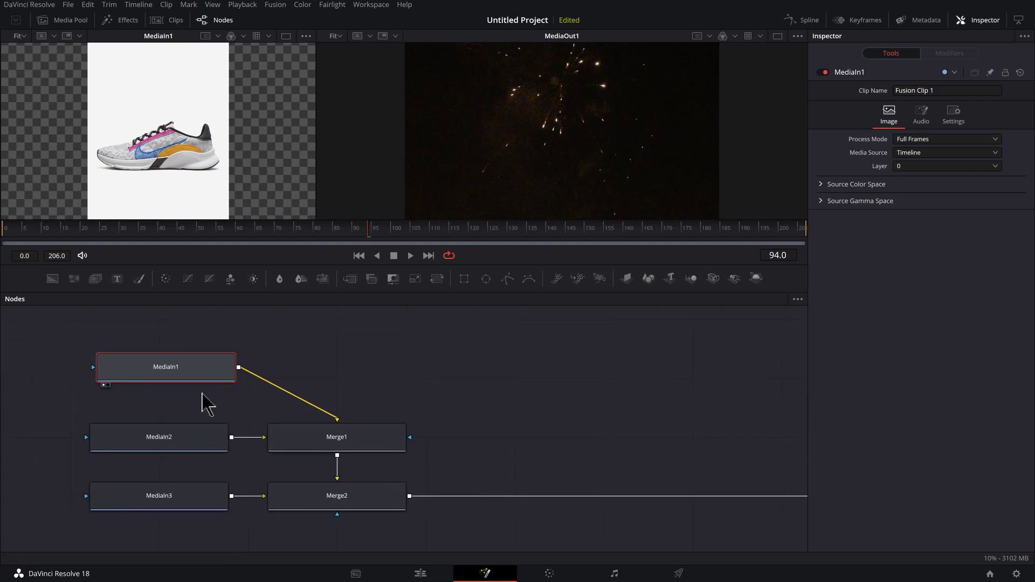
# Rename the MediaIn1 node as "shoes".
pyautogui.press('F2')
pyautogui.write('sh')
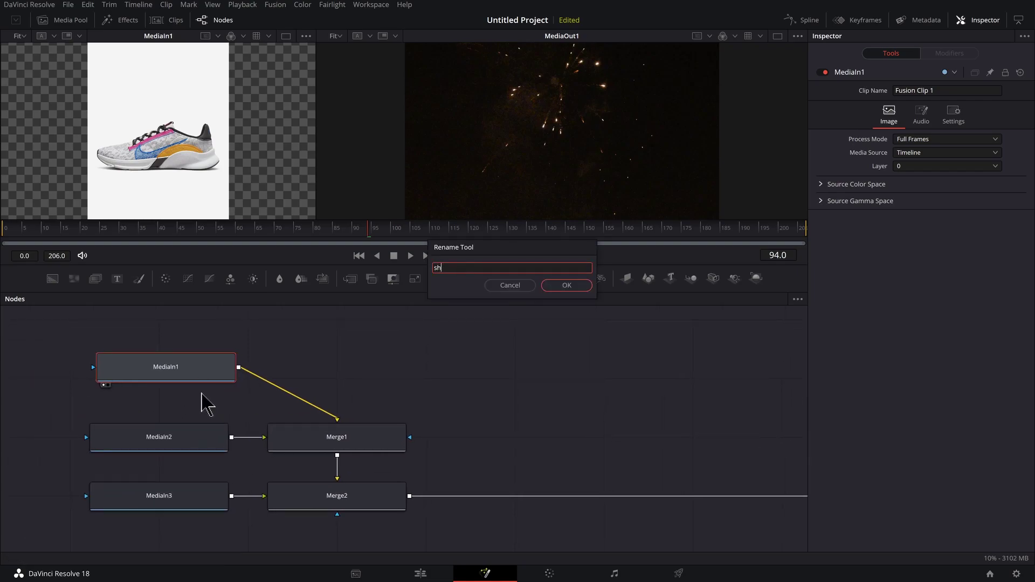
pyautogui.write('oes')
pyautogui.press('Return')
# Show the MediaIn2 node in the first viewer and rename it as "coulds".
pyautogui.click(169, 443)
pyautogui.press('1')
pyautogui.press('F2')
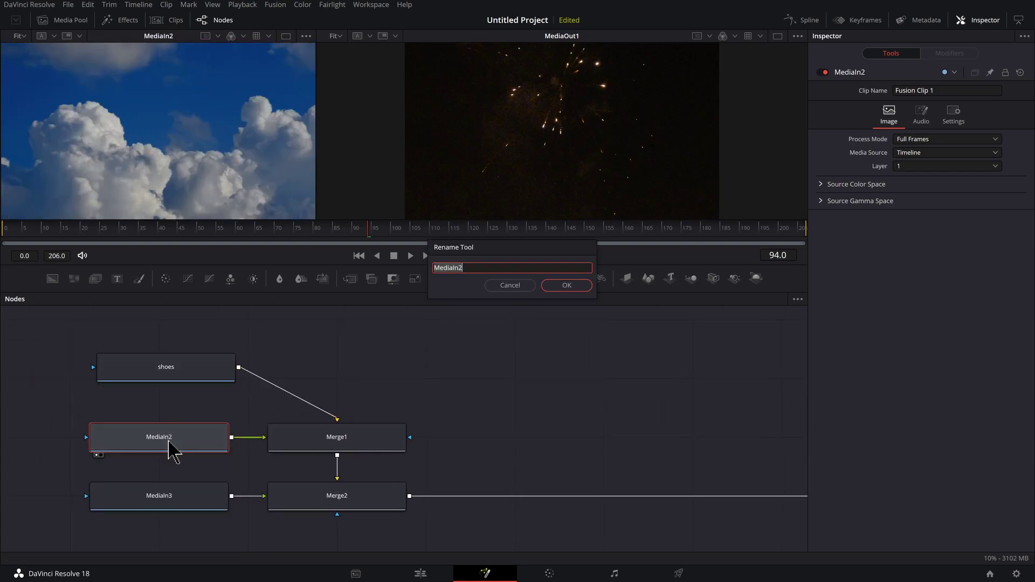
pyautogui.write('coulds')
pyautogui.press('Return')
# Show the MediaIn3 node in the first viewer and rename it as "fireworks".
pyautogui.click(206, 503)
pyautogui.press('1')
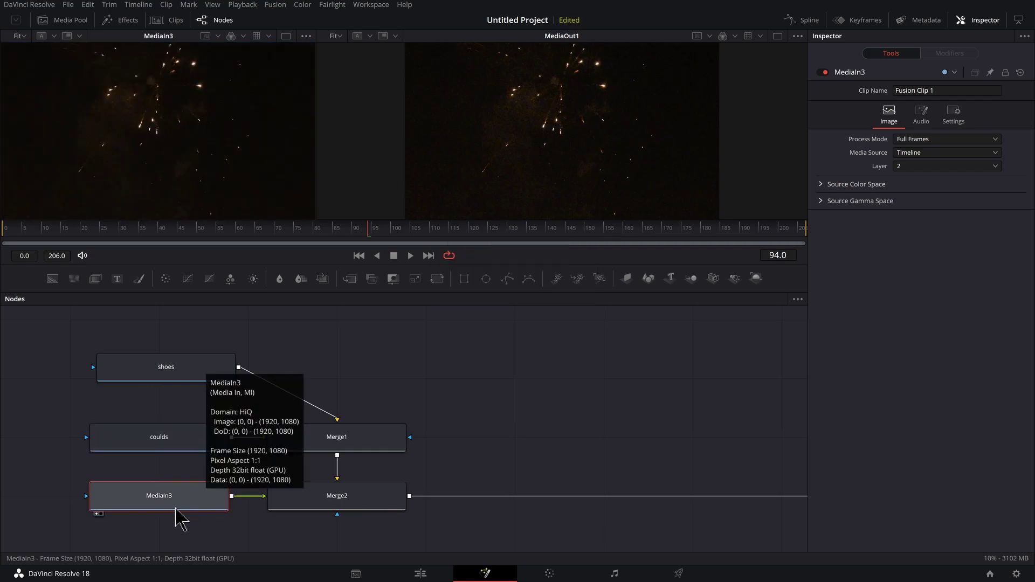
pyautogui.press('F2')
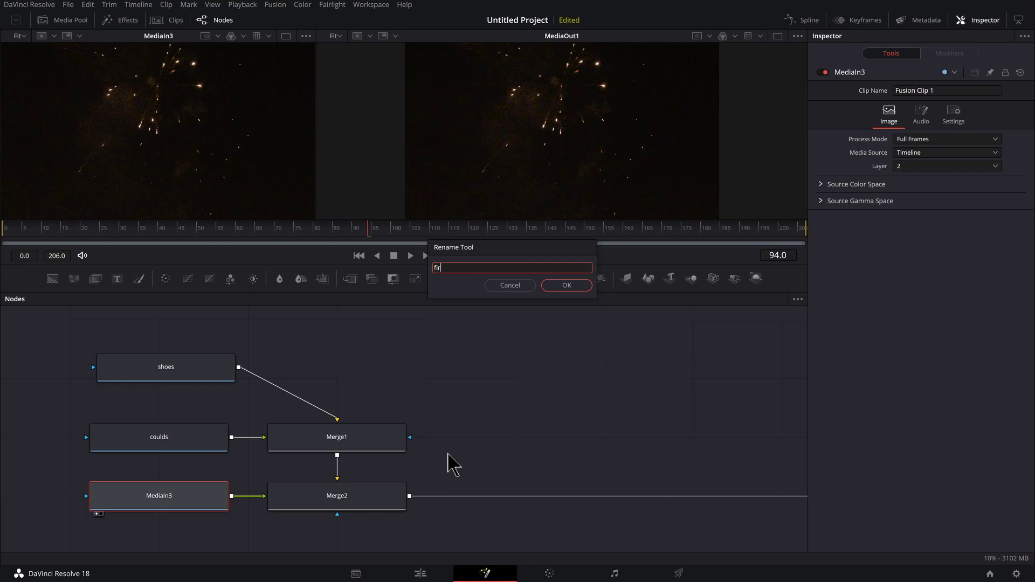
pyautogui.write('firework')
pyautogui.write('s')
pyautogui.press('Return')
# Examine how the nodes connect through to MediaOut1 and scrub through the composition's frames.
pyautogui.scroll(-3, 447, 454)
pyautogui.click(358, 460)
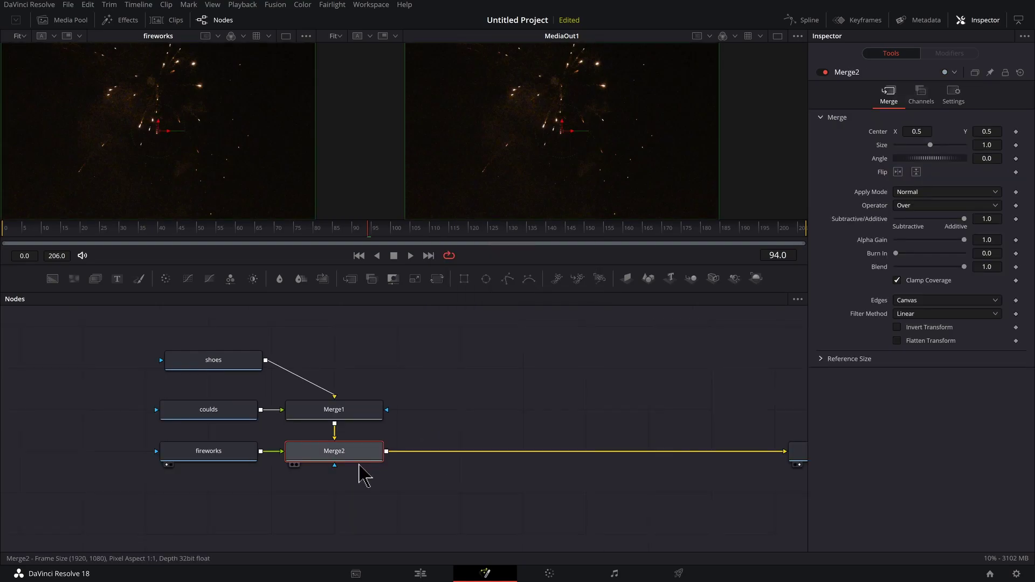
pyautogui.moveTo(358, 463); pyautogui.dragTo(265, 449)
pyautogui.click(753, 439)
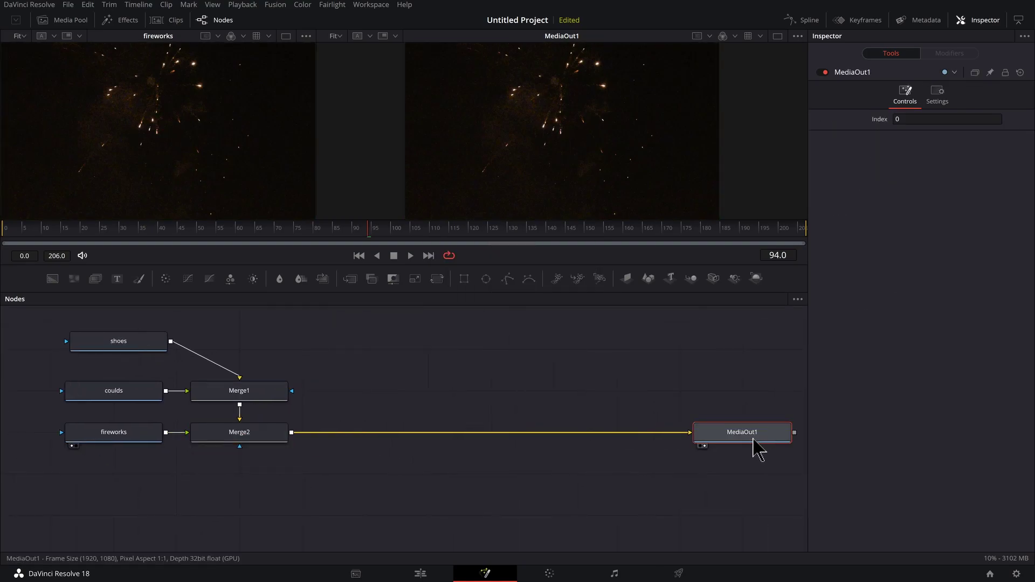
pyautogui.moveTo(581, 375); pyautogui.dragTo(575, 388)
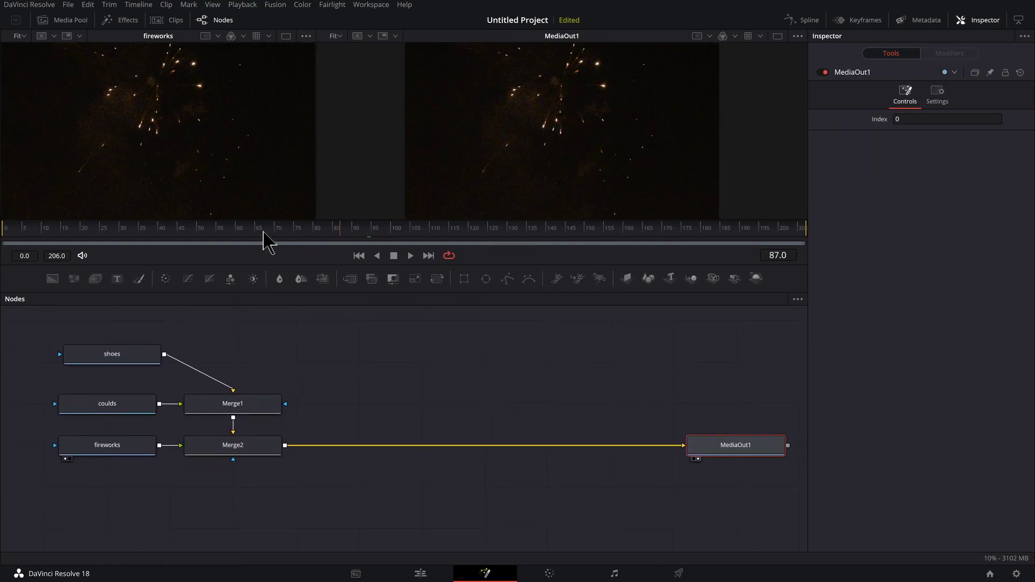
pyautogui.moveTo(264, 232); pyautogui.dragTo(91, 228)
pyautogui.moveTo(195, 241); pyautogui.dragTo(437, 237)
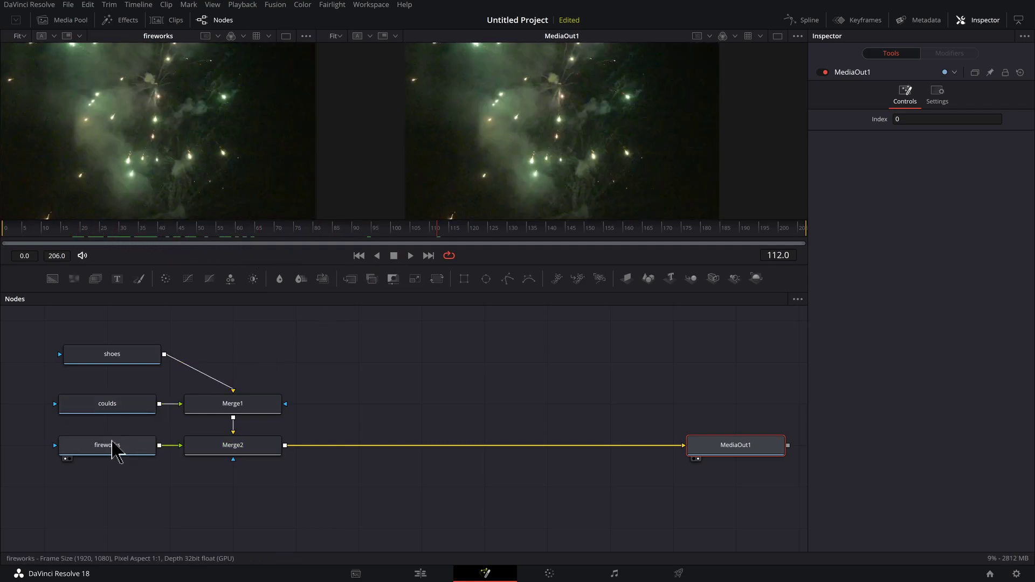
# Rearrange the node graph with fireworks and Merge2 above coulds, shoes below it, and Merge1 beside the lower two.
pyautogui.moveTo(114, 448); pyautogui.dragTo(134, 318)
pyautogui.moveTo(229, 445); pyautogui.dragTo(249, 323)
pyautogui.moveTo(153, 363); pyautogui.dragTo(155, 474)
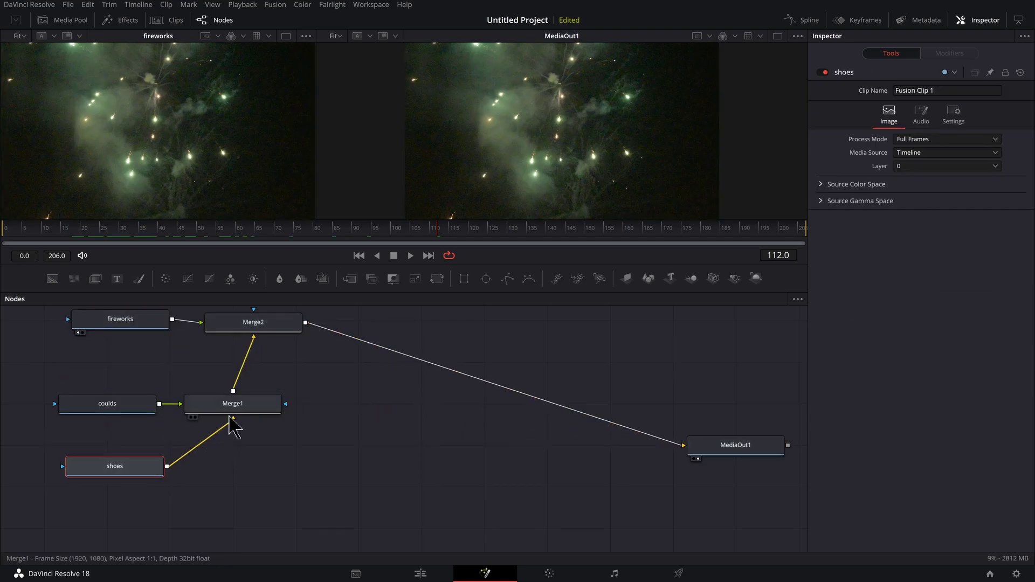
pyautogui.moveTo(240, 409); pyautogui.dragTo(283, 450)
# Go to frame 36, add a Background node below the shoes node and merge the two through a new Merge node.
pyautogui.moveTo(386, 230); pyautogui.dragTo(178, 226)
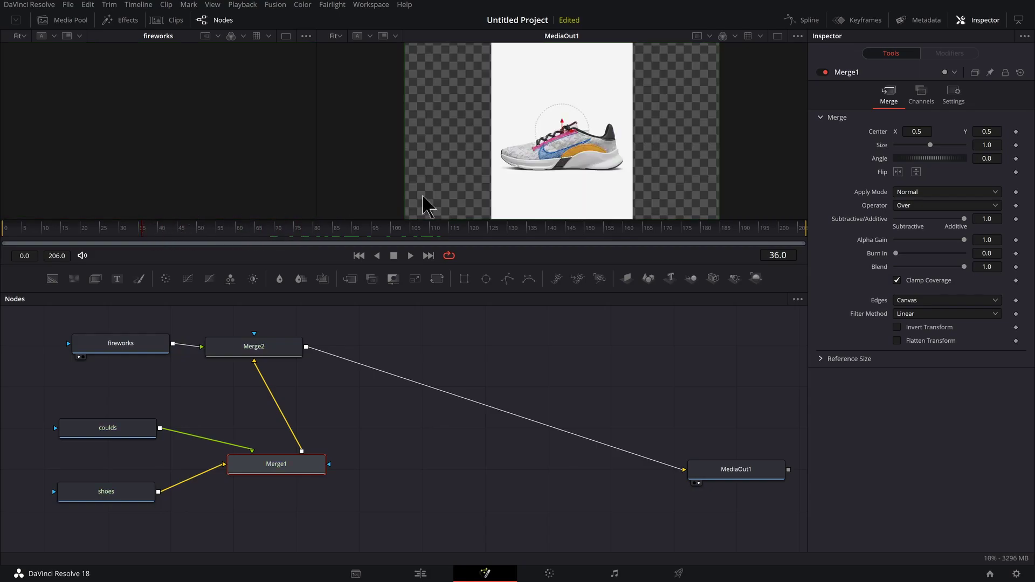
pyautogui.scroll(-2, 569, 120)
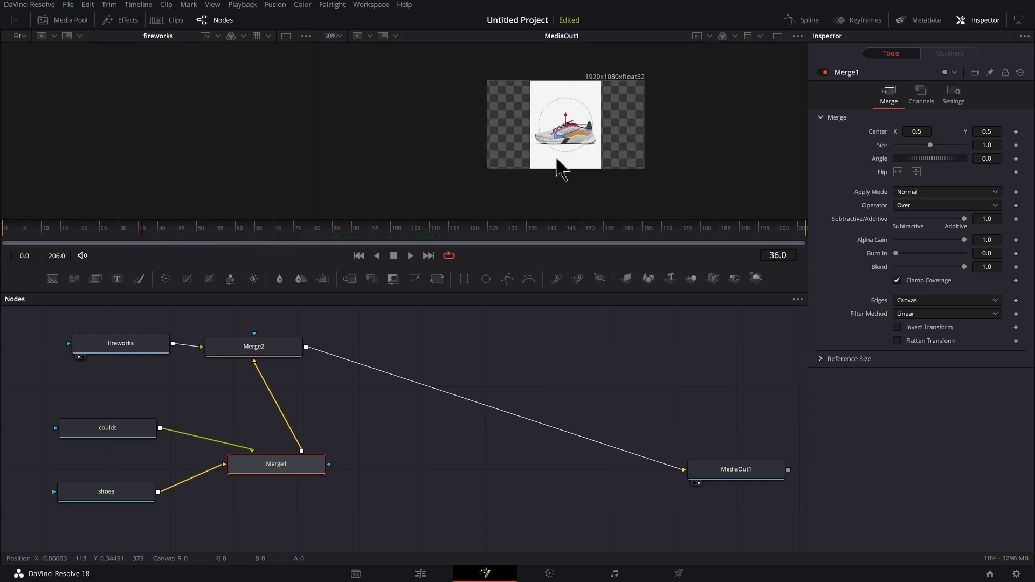
pyautogui.scroll(4, 599, 143)
pyautogui.scroll(-1, 430, 152)
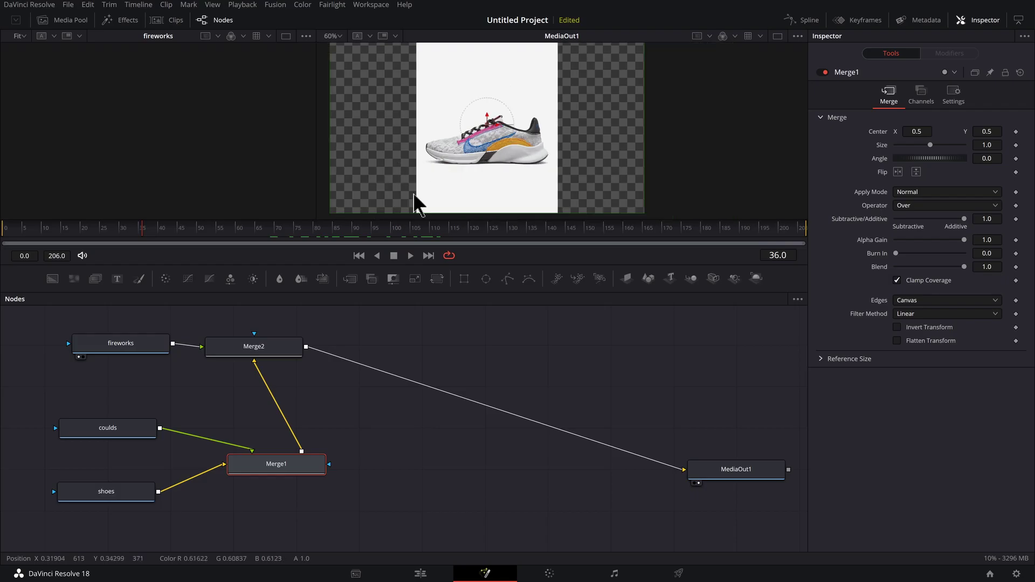
pyautogui.moveTo(78, 444); pyautogui.dragTo(170, 401)
pyautogui.moveTo(53, 279); pyautogui.dragTo(204, 512)
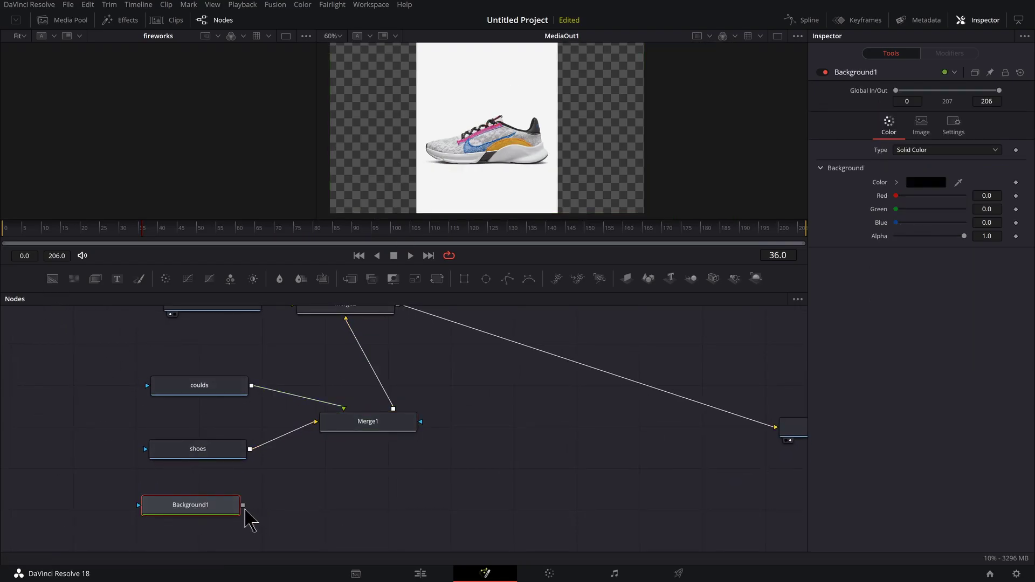
pyautogui.moveTo(261, 462); pyautogui.dragTo(127, 454)
pyautogui.moveTo(275, 452); pyautogui.dragTo(375, 436)
# Spread out the graph by moving shoes, Background1 and Merge3 lower and fireworks with Merge2 higher.
pyautogui.scroll(-5, 294, 471)
pyautogui.keyDown('ctrl'); pyautogui.click(305, 478); pyautogui.keyUp('ctrl')
pyautogui.keyDown('ctrl'); pyautogui.click(362, 483); pyautogui.keyUp('ctrl')
pyautogui.moveTo(363, 483); pyautogui.dragTo(322, 520)
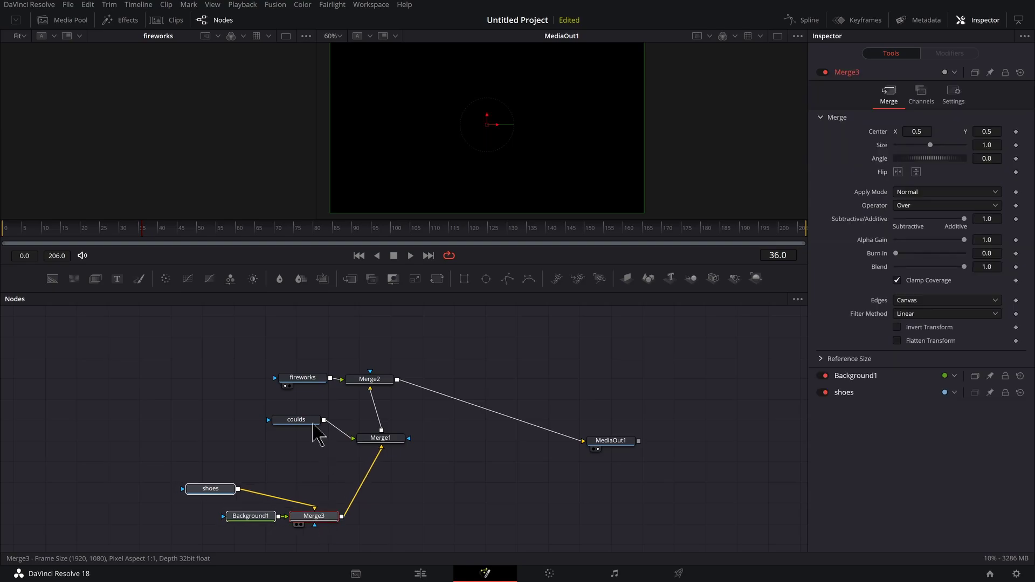
pyautogui.moveTo(253, 347); pyautogui.dragTo(381, 347)
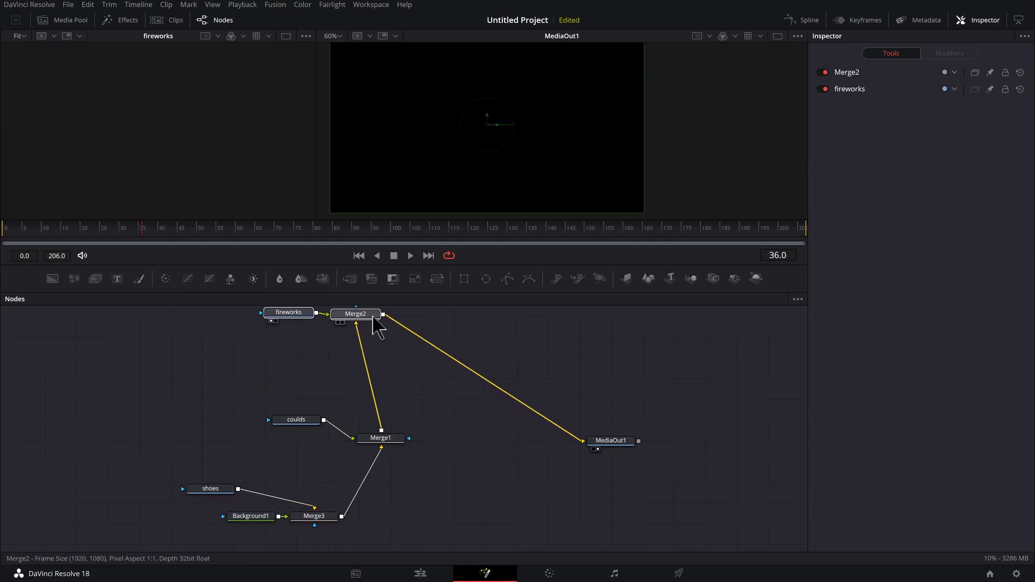
pyautogui.click(373, 317)
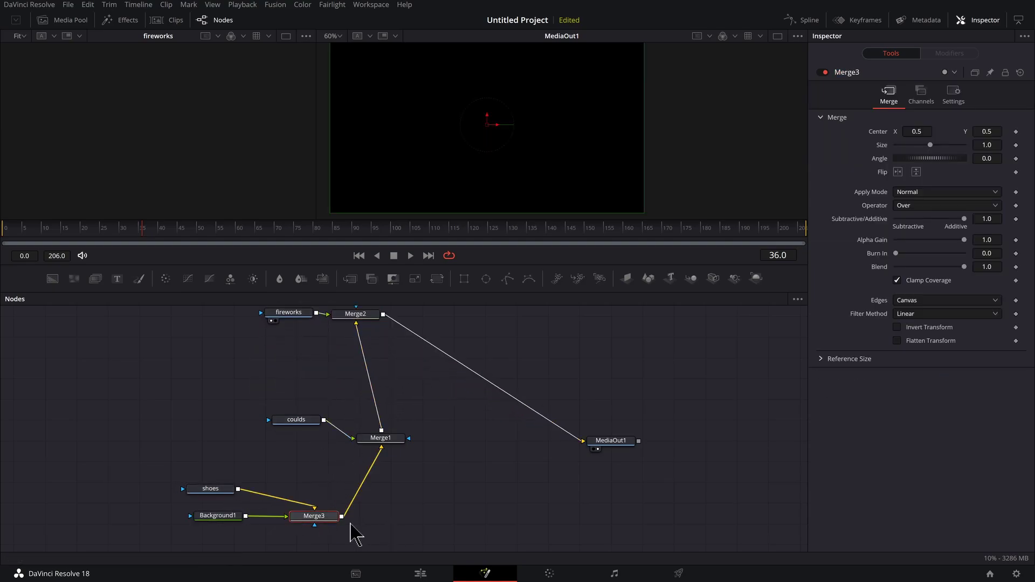
# Show Merge3 in the first viewer and swap its inputs so the shoes sit in front of the background.
pyautogui.press('1')
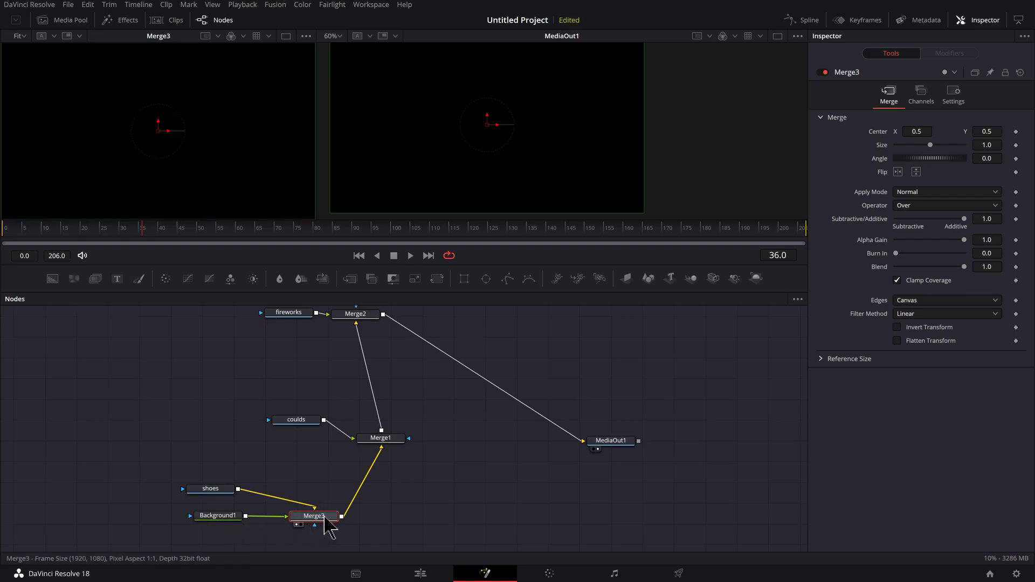
pyautogui.hotkey('ctrl', 't')
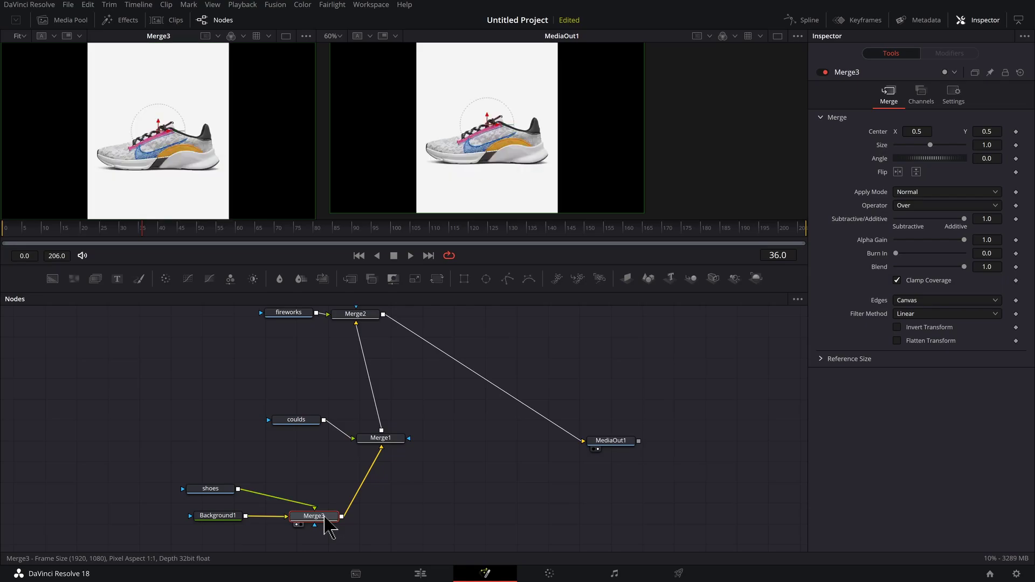
pyautogui.moveTo(294, 453); pyautogui.dragTo(350, 443)
# Set Background1's color by sampling the off-white backdrop of the shoe image.
pyautogui.moveTo(298, 507); pyautogui.dragTo(284, 509)
pyautogui.click(284, 510)
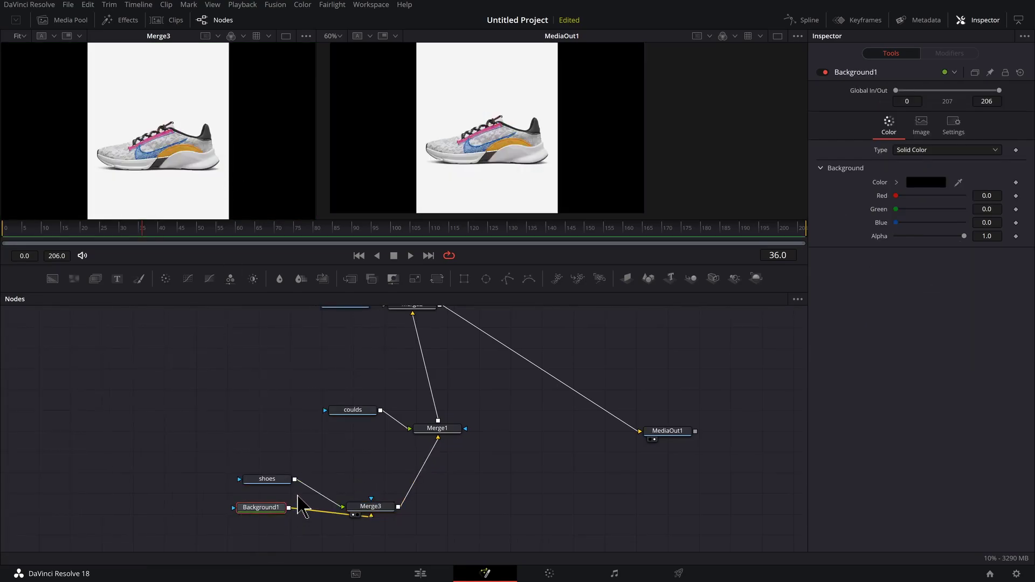
pyautogui.scroll(5, 305, 494)
pyautogui.moveTo(958, 183); pyautogui.dragTo(190, 89)
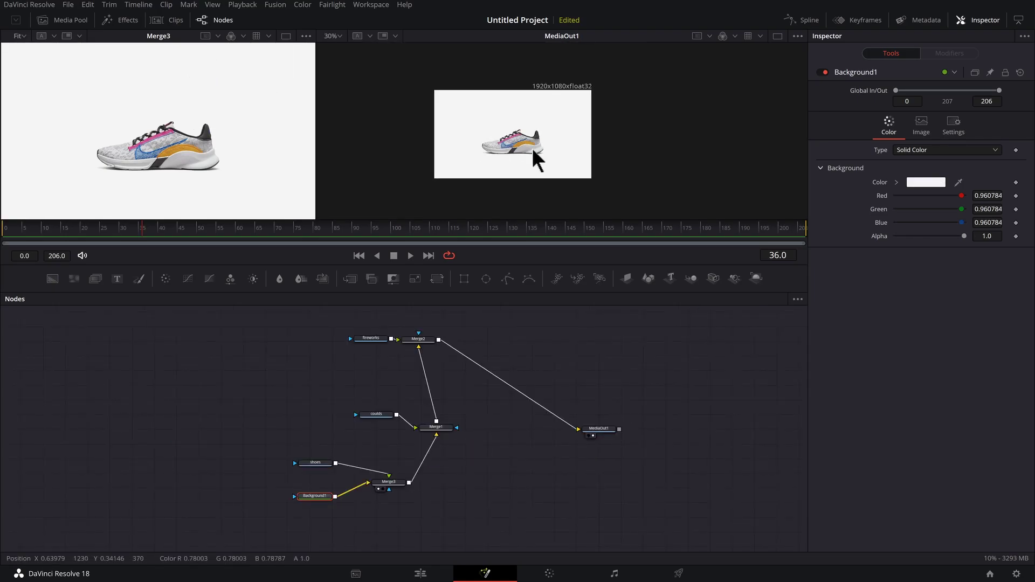
pyautogui.scroll(2, 519, 148)
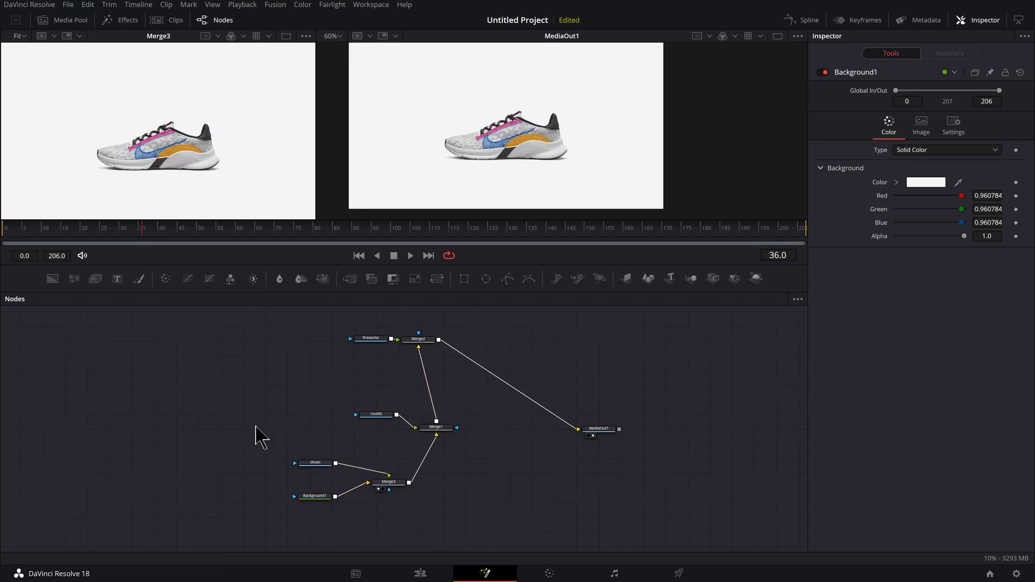
# Insert a Transform (Xf) node between shoes and Merge3 and set its size to 1.621.
pyautogui.hotkey('shift', 'space')
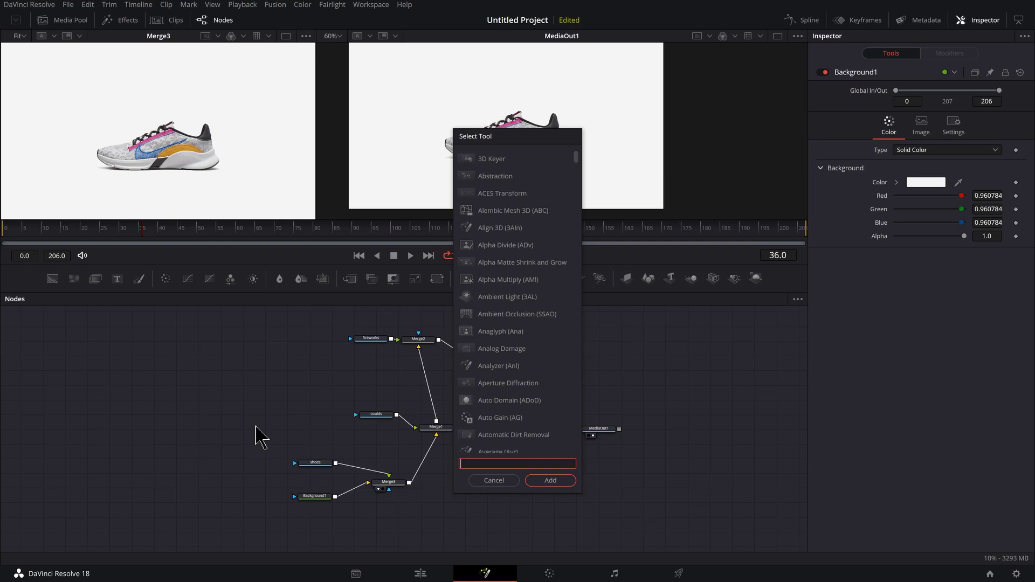
pyautogui.write('trans')
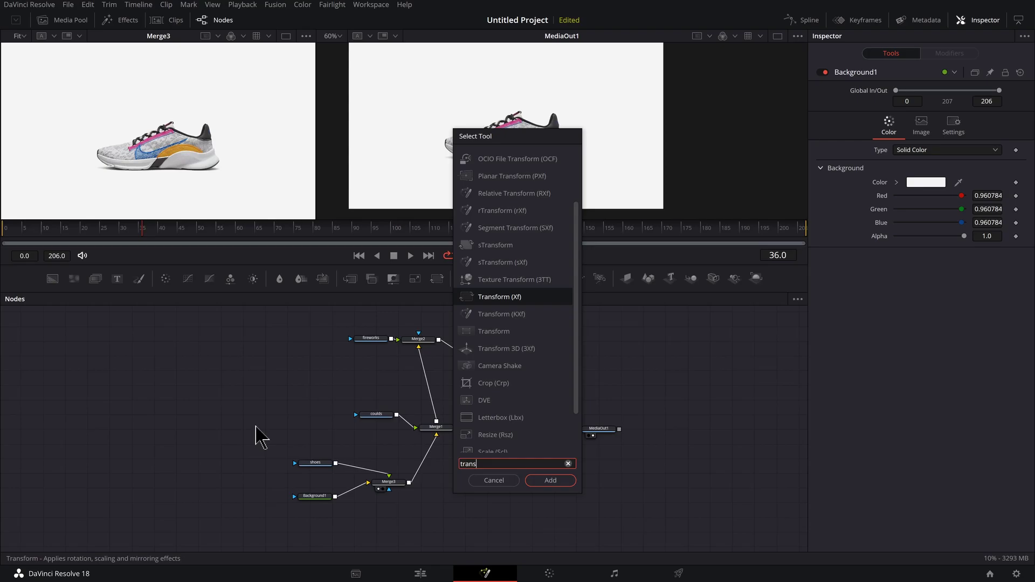
pyautogui.press('Return')
pyautogui.moveTo(304, 437); pyautogui.dragTo(373, 483)
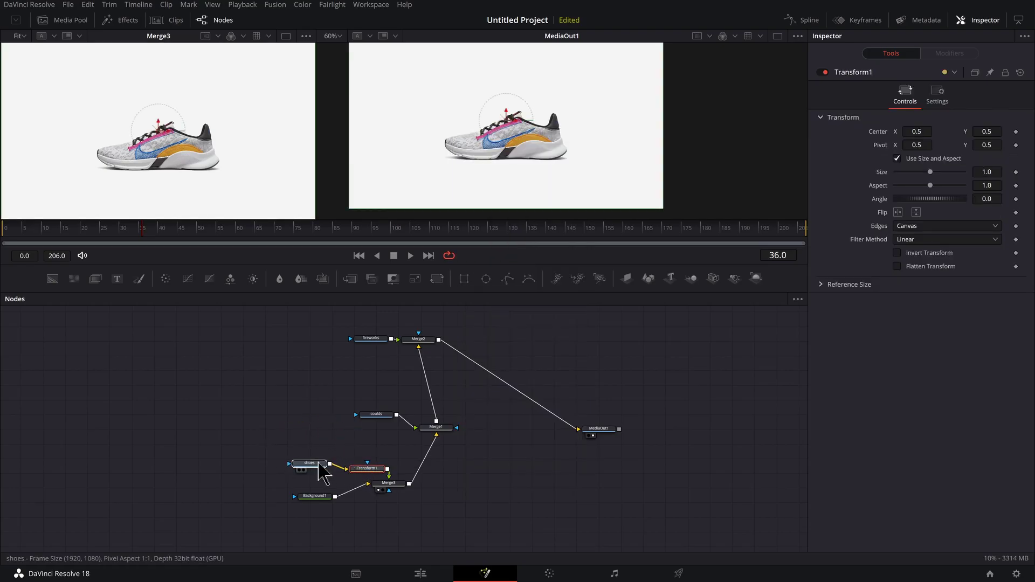
pyautogui.press('1')
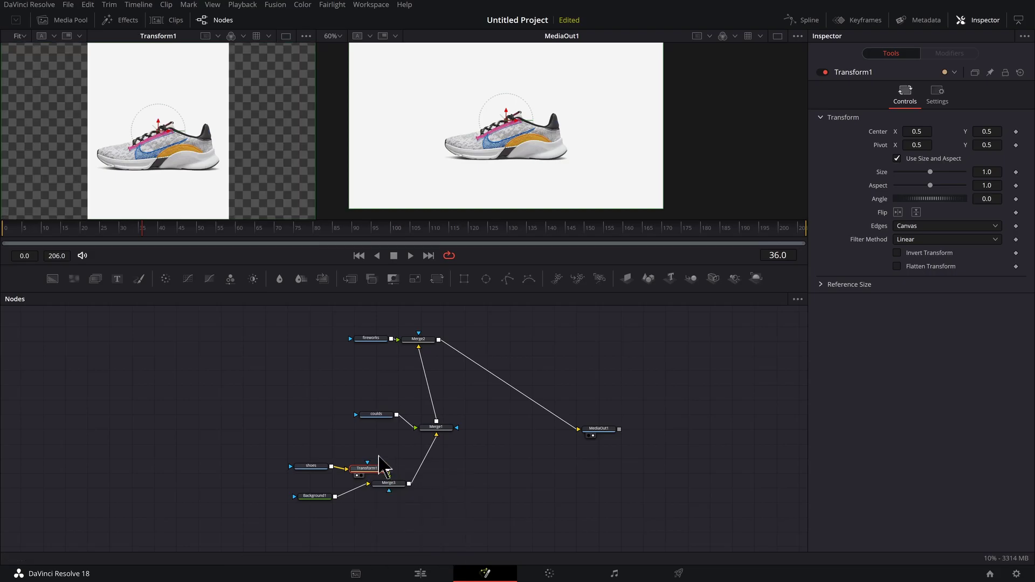
pyautogui.moveTo(929, 171); pyautogui.dragTo(936, 173)
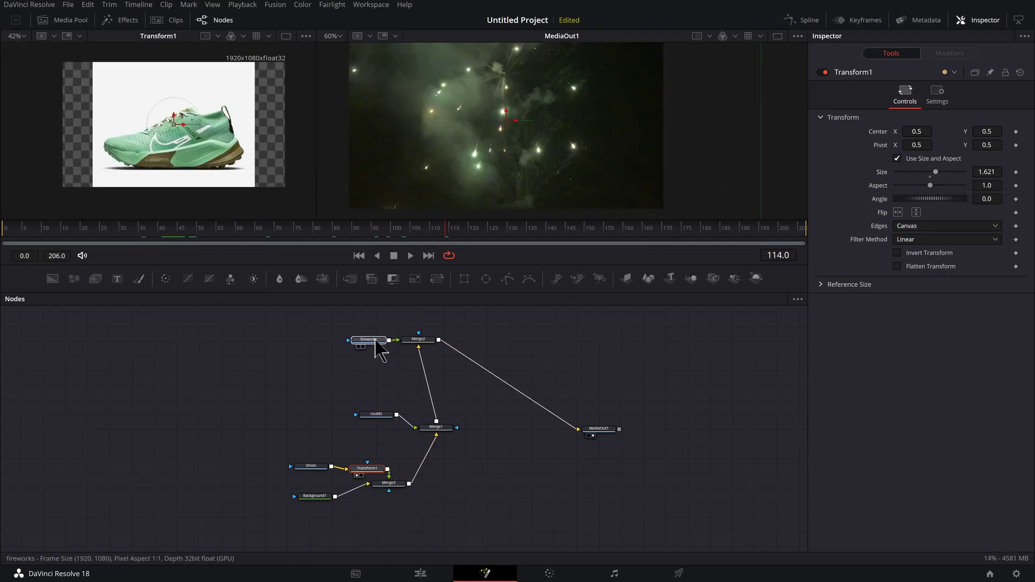
# Disable the fireworks node and set Merge1's apply mode to Lighten.
pyautogui.click(372, 341)
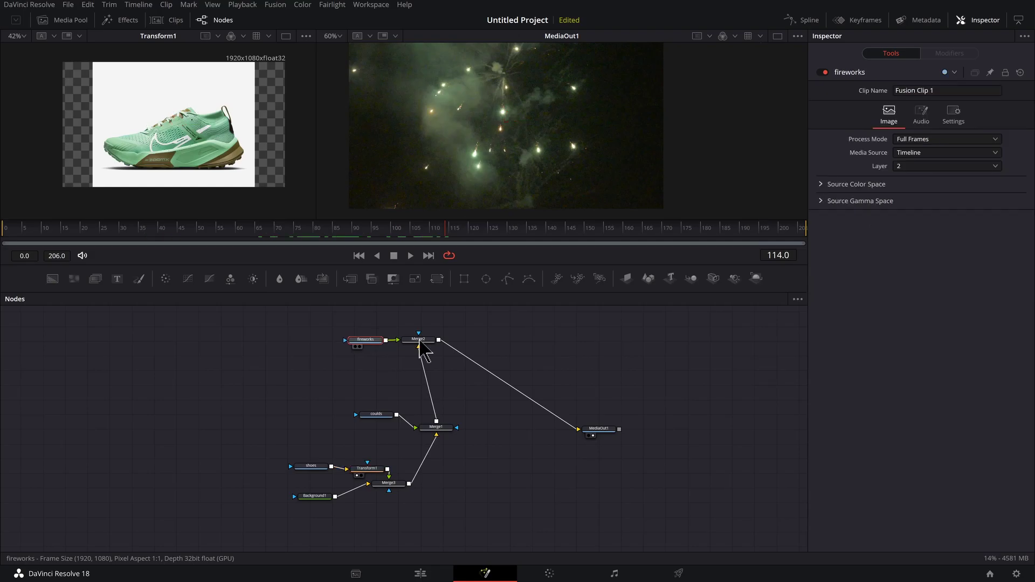
pyautogui.click(823, 72)
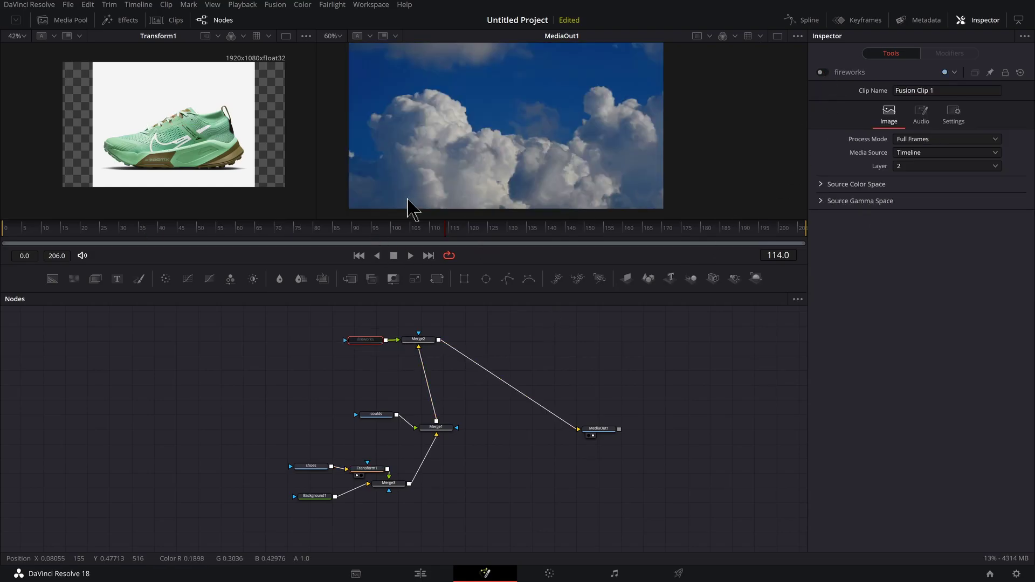
pyautogui.moveTo(383, 414); pyautogui.dragTo(389, 426)
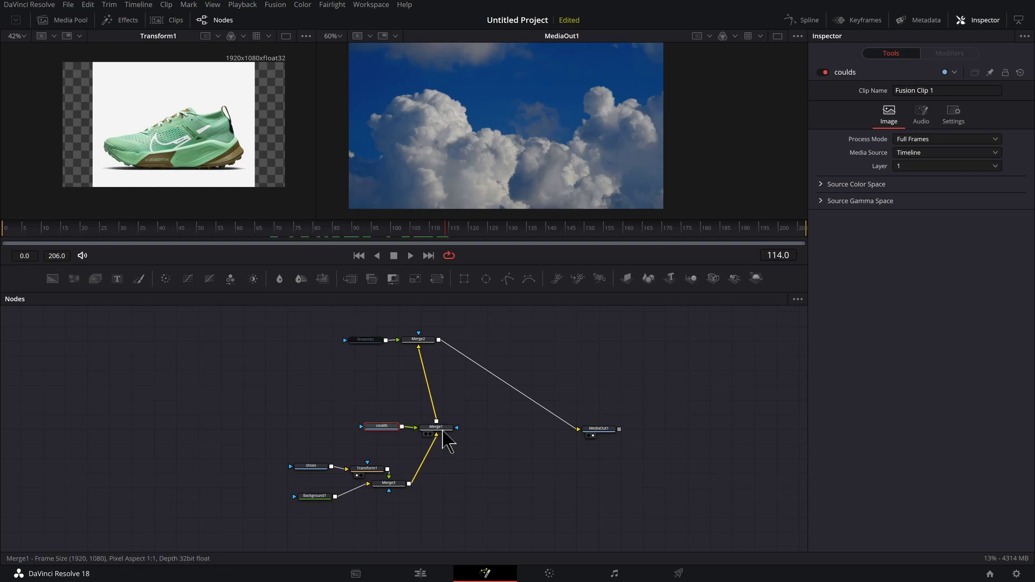
pyautogui.click(440, 429)
pyautogui.click(927, 192)
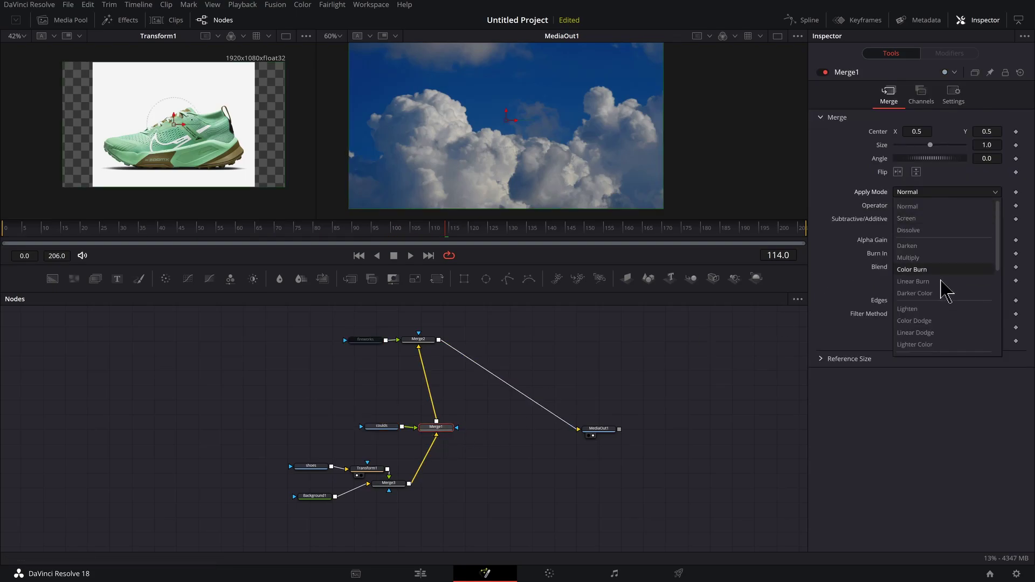
pyautogui.click(925, 312)
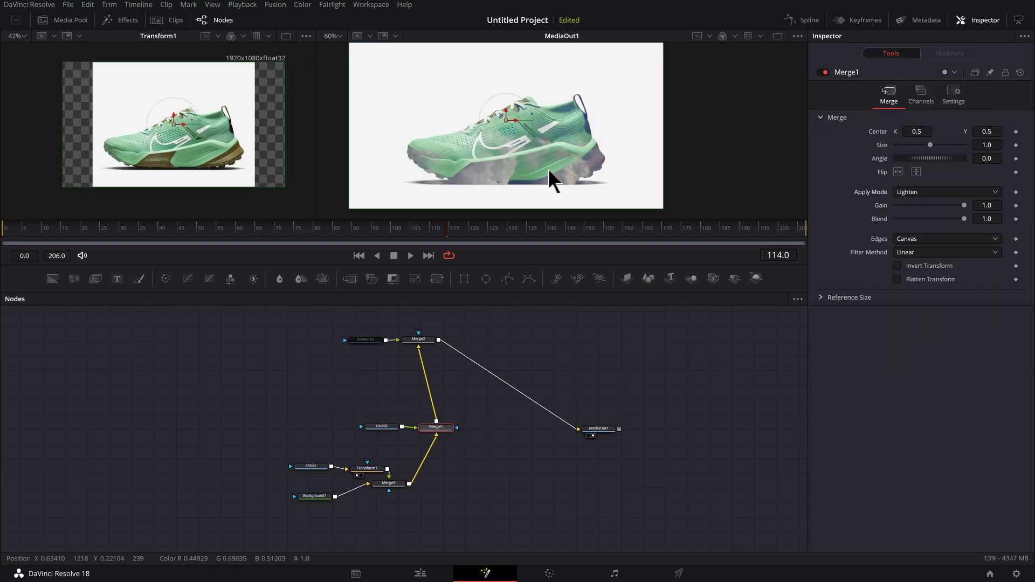
# Move the coulds node away from Merge1 and shift the shoes, Transform1, Background1 and Merge3 group lower.
pyautogui.moveTo(384, 426); pyautogui.dragTo(342, 419)
pyautogui.moveTo(284, 531); pyautogui.dragTo(419, 456)
pyautogui.moveTo(388, 492); pyautogui.dragTo(377, 517)
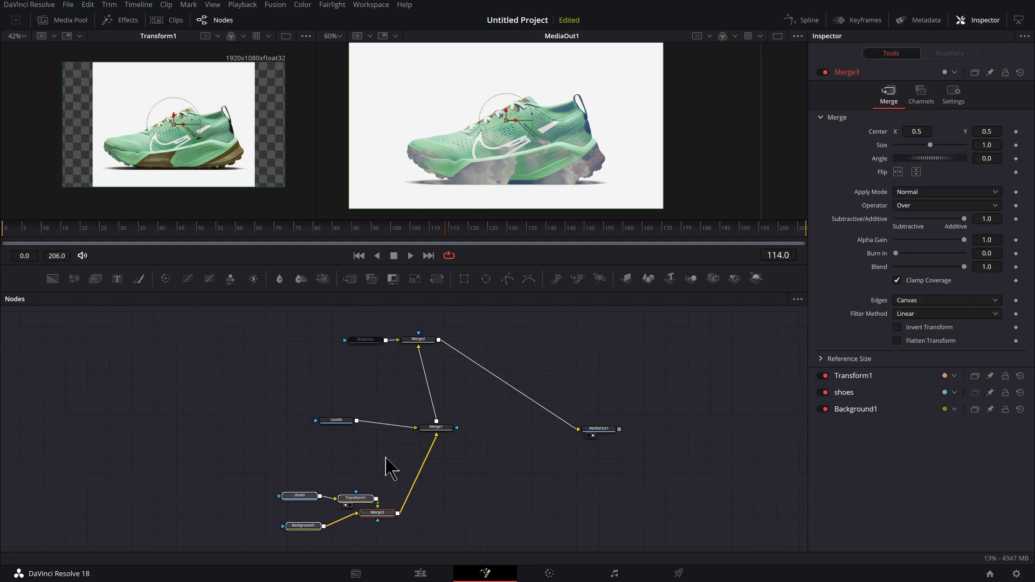
pyautogui.scroll(2, 386, 458)
pyautogui.moveTo(319, 405); pyautogui.dragTo(294, 407)
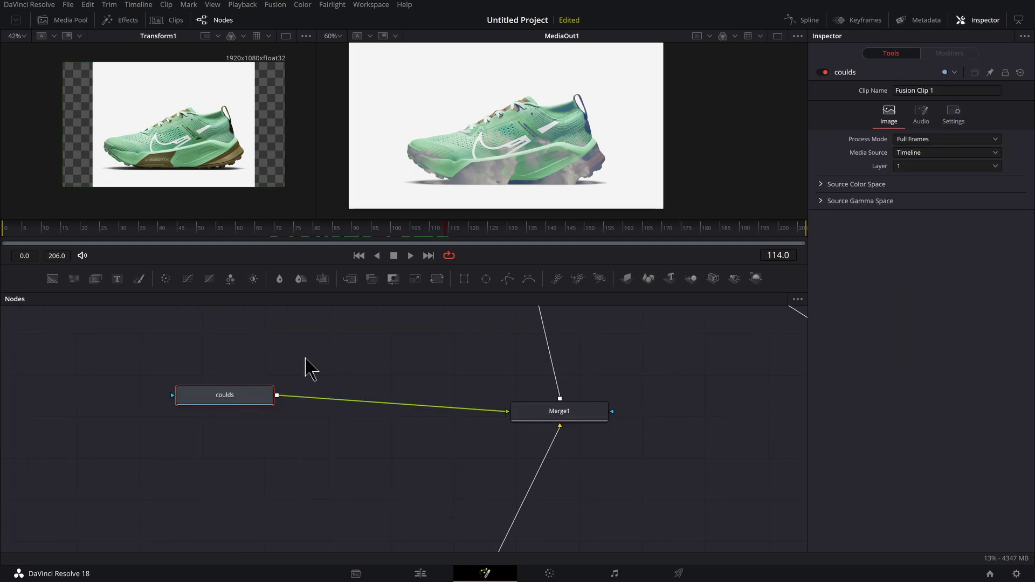
# Insert a ColorCurves node between coulds and Merge1 and raise only its red curve.
pyautogui.moveTo(188, 279); pyautogui.dragTo(395, 410)
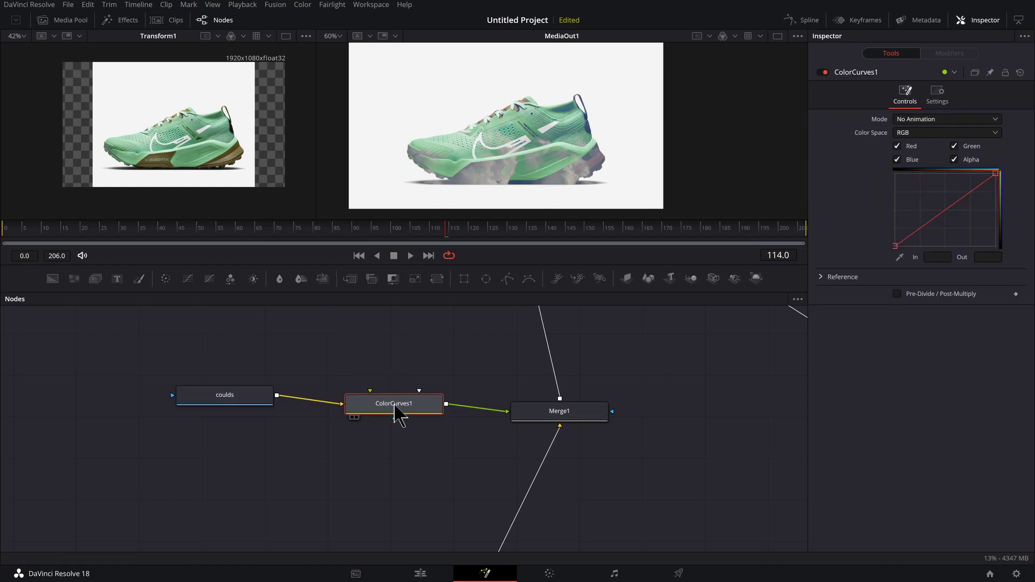
pyautogui.click(897, 159)
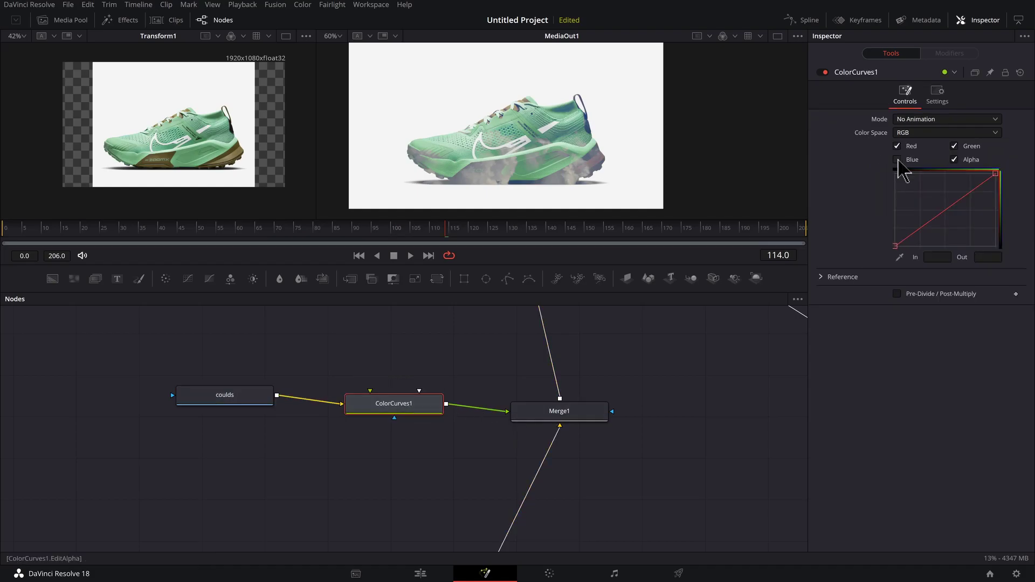
pyautogui.click(954, 146)
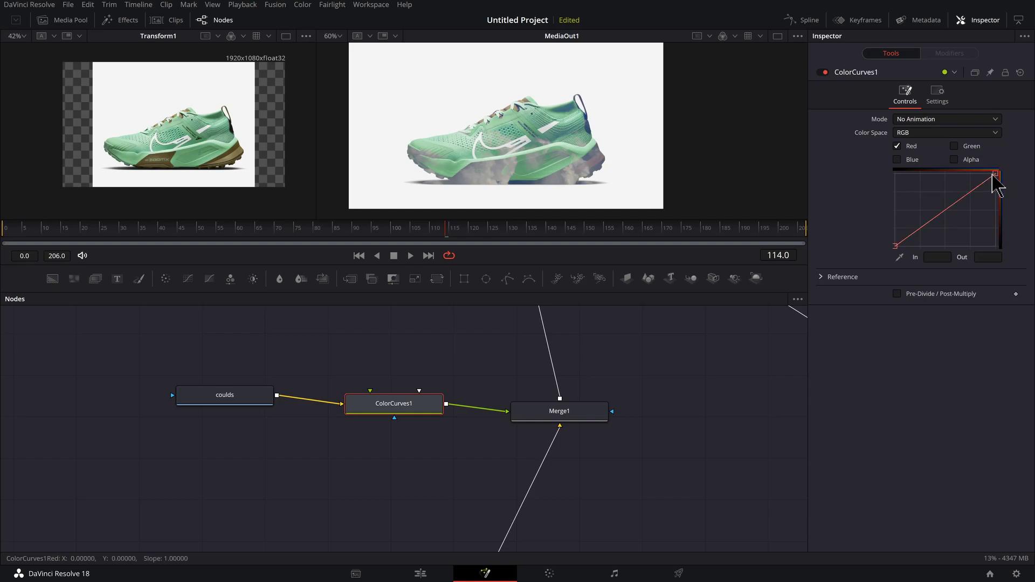
pyautogui.moveTo(995, 175); pyautogui.dragTo(925, 206)
# Isolate ColorCurves1's green channel and bend its curve below the diagonal to warm the clouds.
pyautogui.click(897, 146)
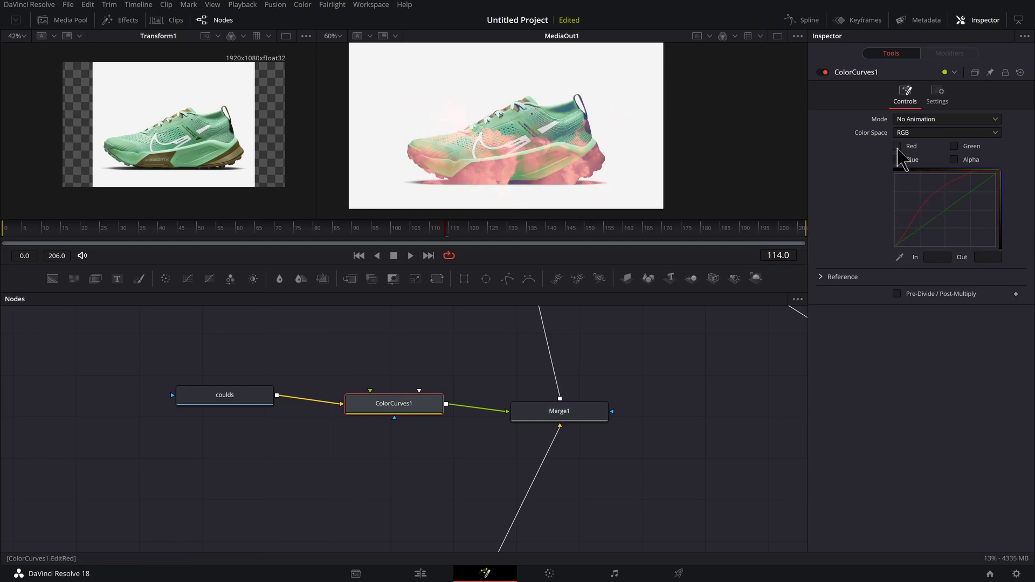
pyautogui.click(955, 148)
pyautogui.moveTo(996, 175); pyautogui.dragTo(933, 168)
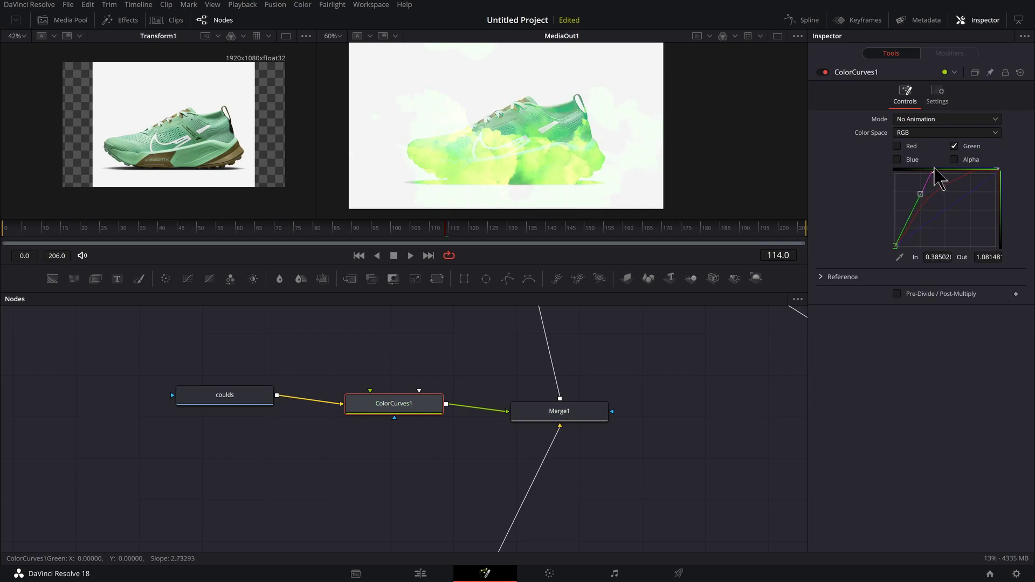
pyautogui.scroll(2, 463, 112)
pyautogui.scroll(2, 457, 119)
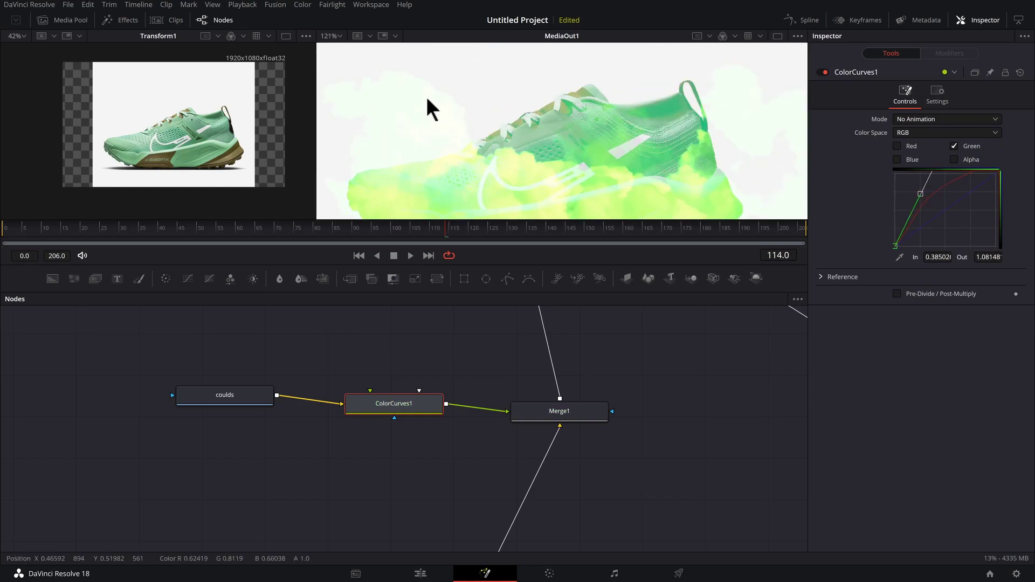
pyautogui.scroll(-2, 497, 120)
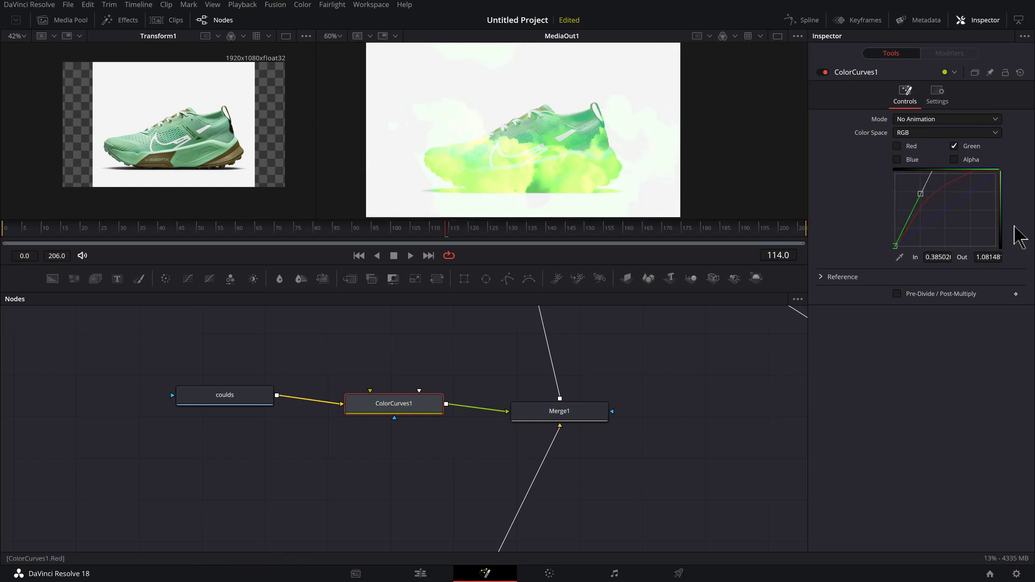
pyautogui.moveTo(925, 199); pyautogui.dragTo(969, 230)
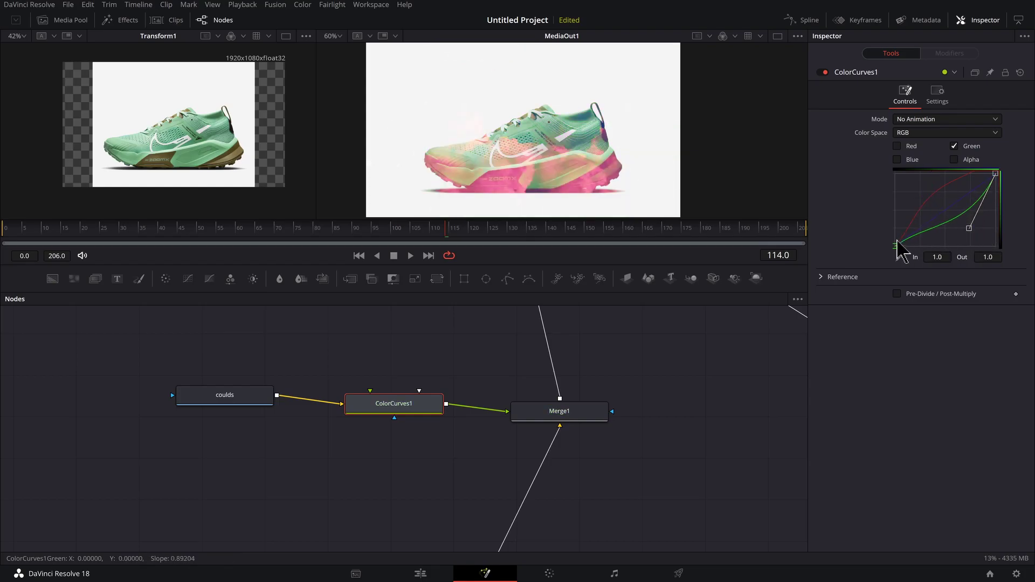
# Lower ColorCurves1's blue curve and raise its alpha curve to make the clouds a denser orange-red.
pyautogui.click(947, 156)
pyautogui.moveTo(995, 173); pyautogui.dragTo(994, 208)
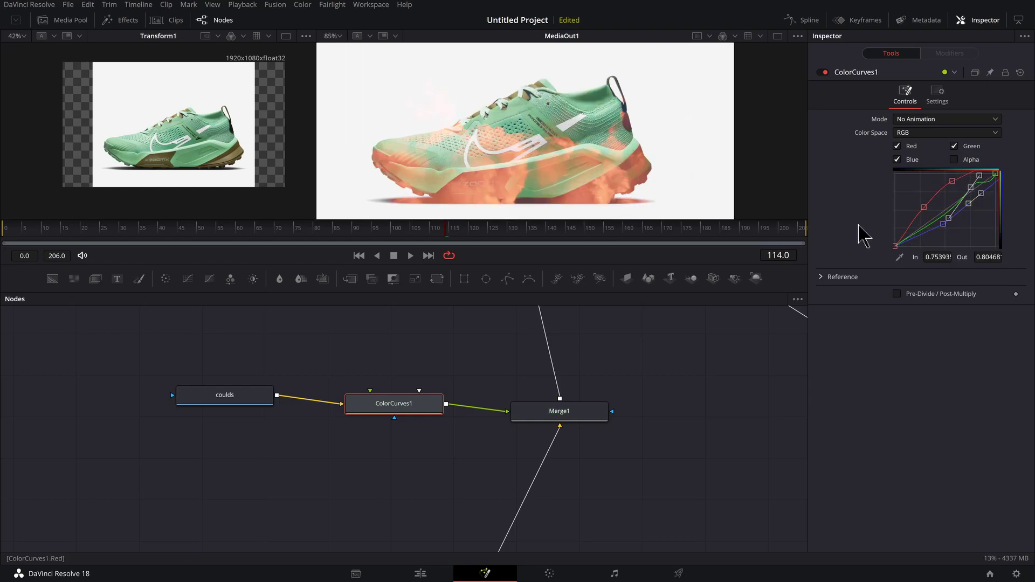
pyautogui.moveTo(995, 173); pyautogui.dragTo(930, 172)
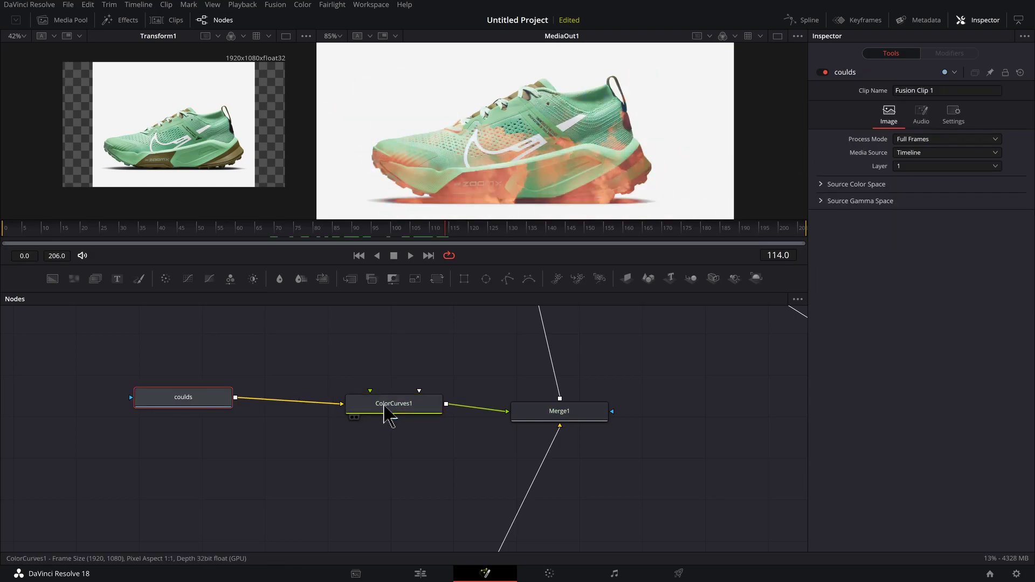
# Move ColorCurves1 closer to coulds and insert a copy of Transform1, reset to defaults, between ColorCurves1 and Merge1.
pyautogui.moveTo(389, 416); pyautogui.dragTo(331, 409)
pyautogui.scroll(-5, 374, 432)
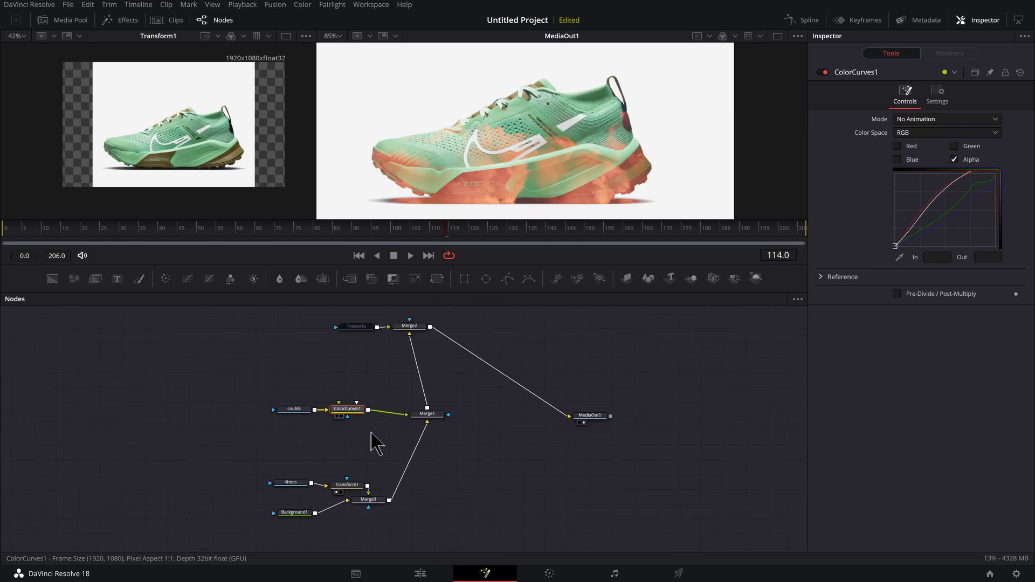
pyautogui.click(372, 444)
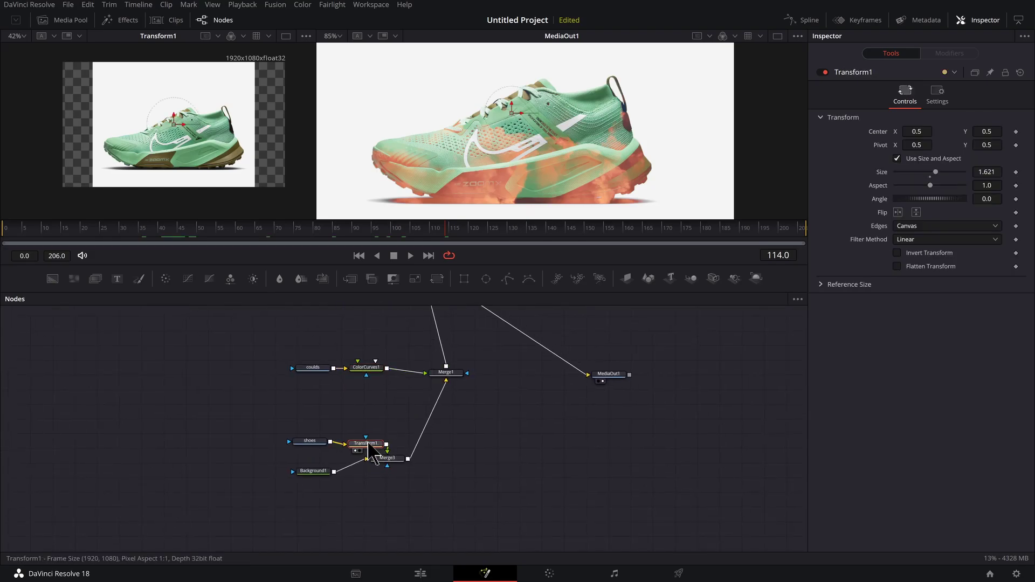
pyautogui.scroll(5, 397, 409)
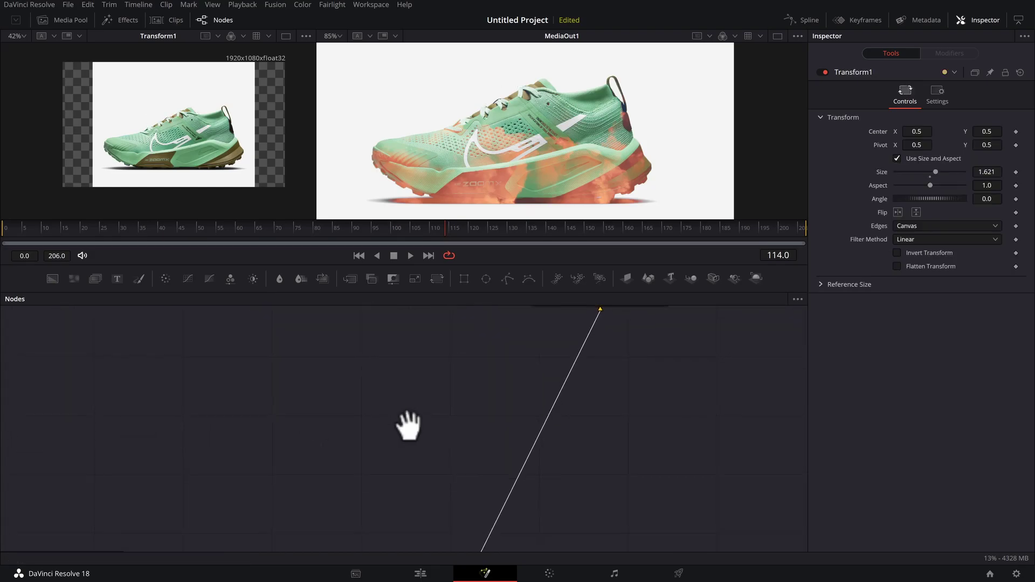
pyautogui.hotkey('ctrl', 'v')
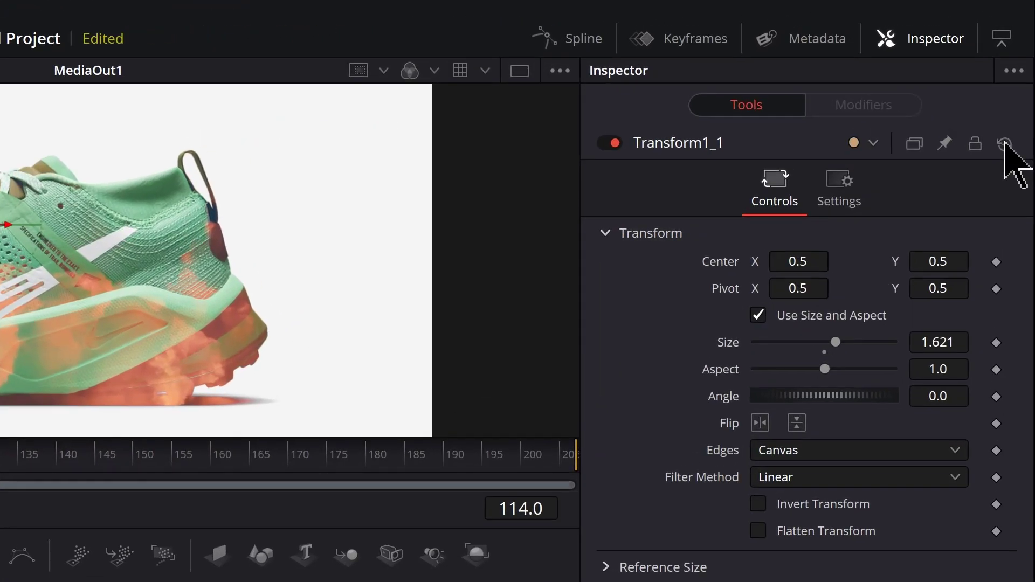
pyautogui.click(1012, 105)
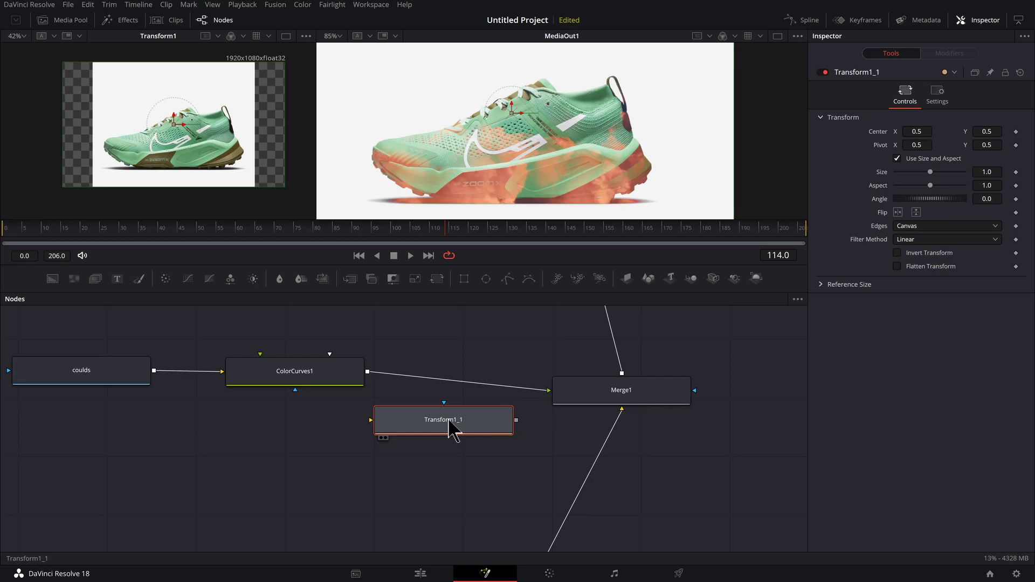
pyautogui.moveTo(458, 424); pyautogui.dragTo(472, 384)
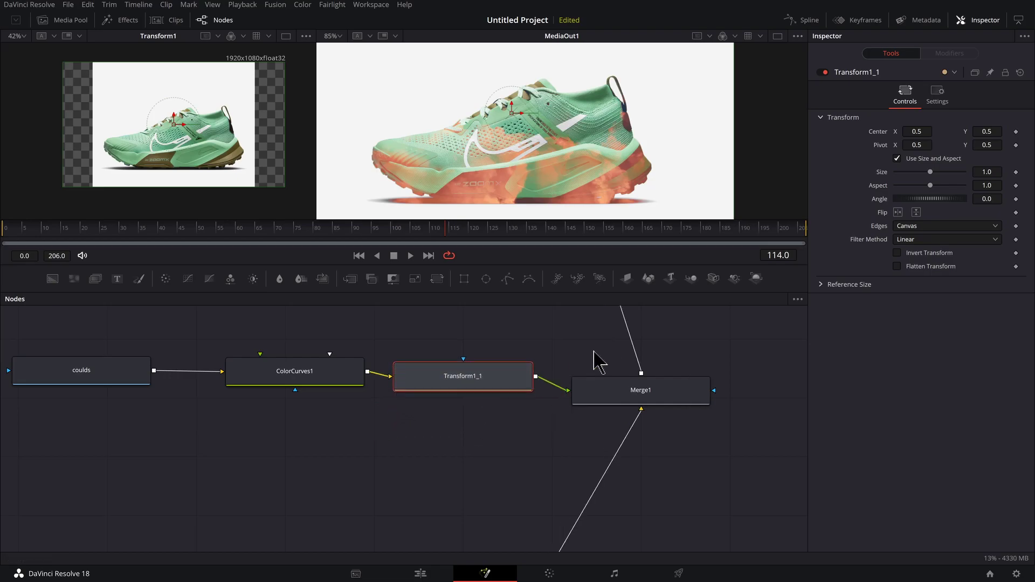
# Keyframe Transform1_1's Size at 0.0 on frame 102, where the second shoe is showing.
pyautogui.moveTo(929, 173); pyautogui.dragTo(898, 174)
pyautogui.hotkey('ctrl', 'z')
pyautogui.scroll(-5, 471, 431)
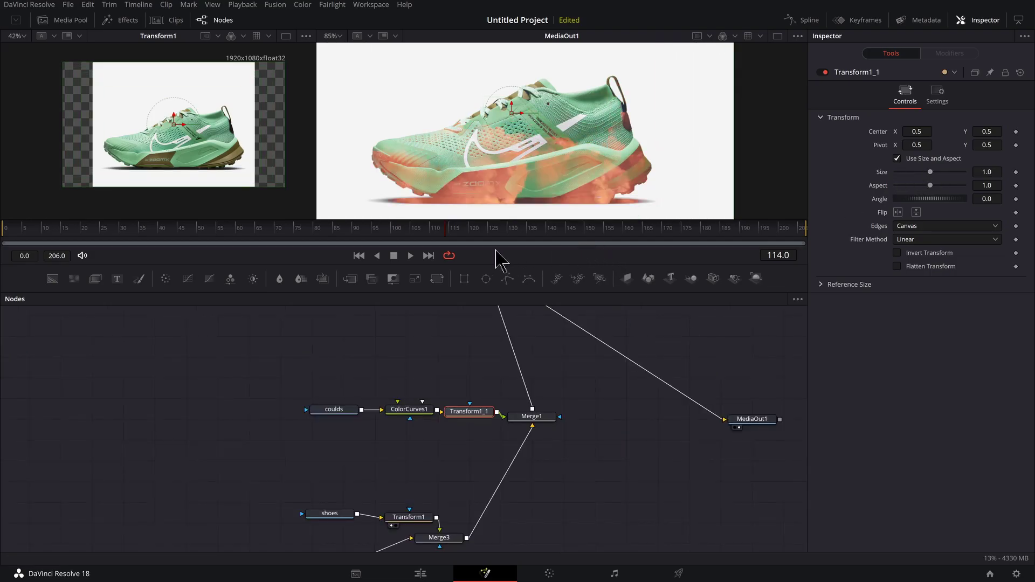
pyautogui.click(422, 229)
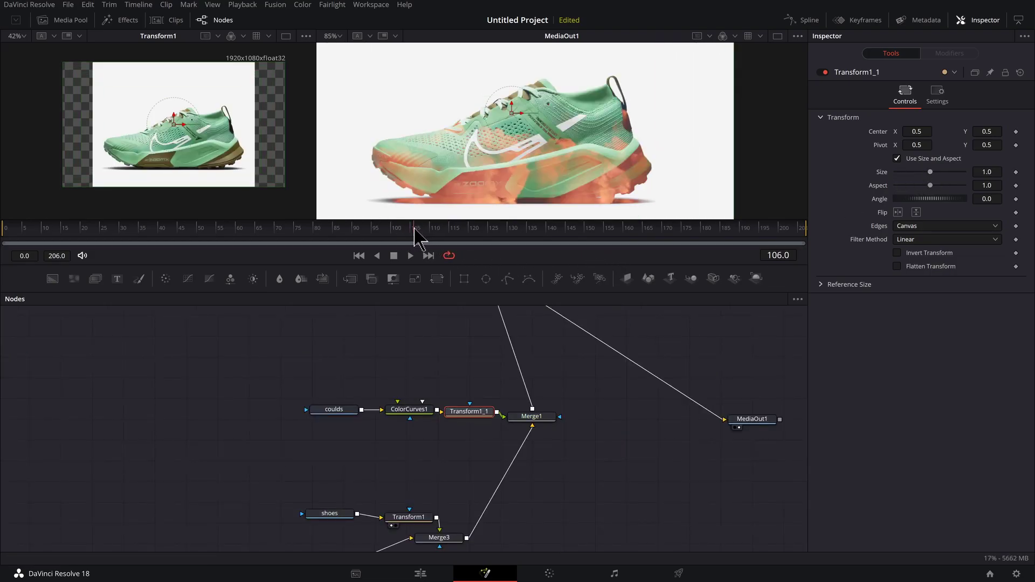
pyautogui.moveTo(414, 229); pyautogui.dragTo(408, 229)
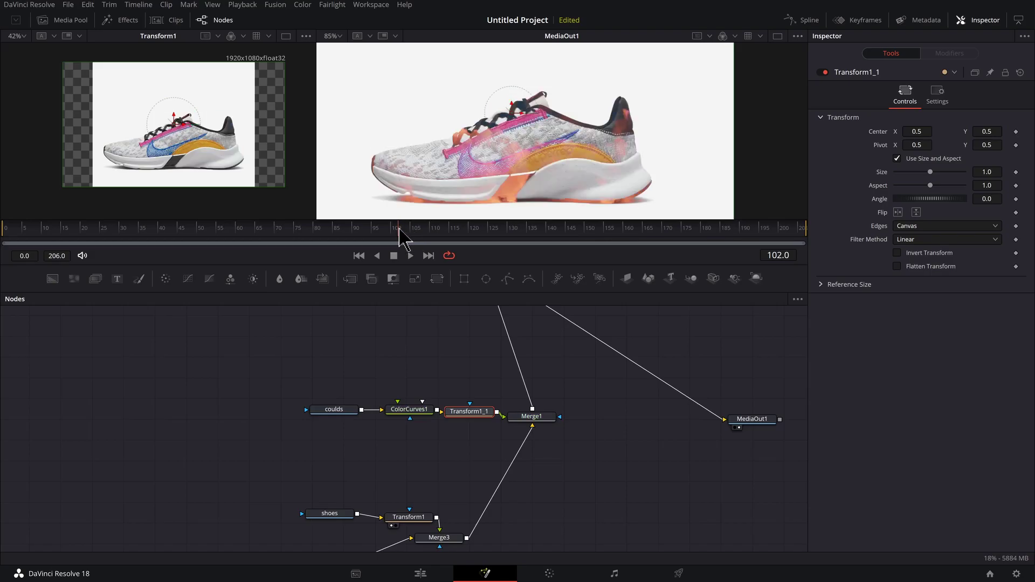
pyautogui.scroll(5, 477, 413)
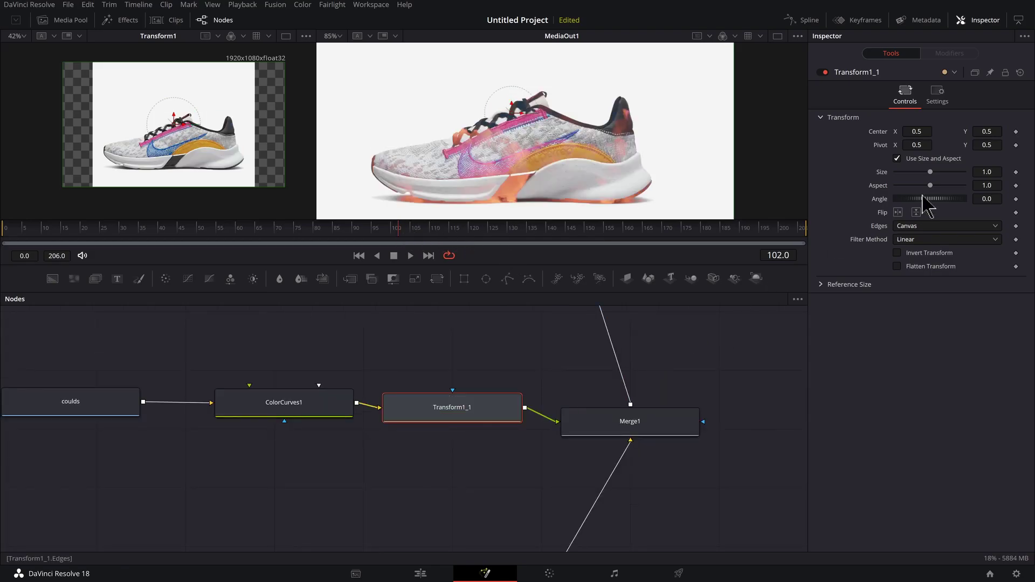
pyautogui.click(1016, 172)
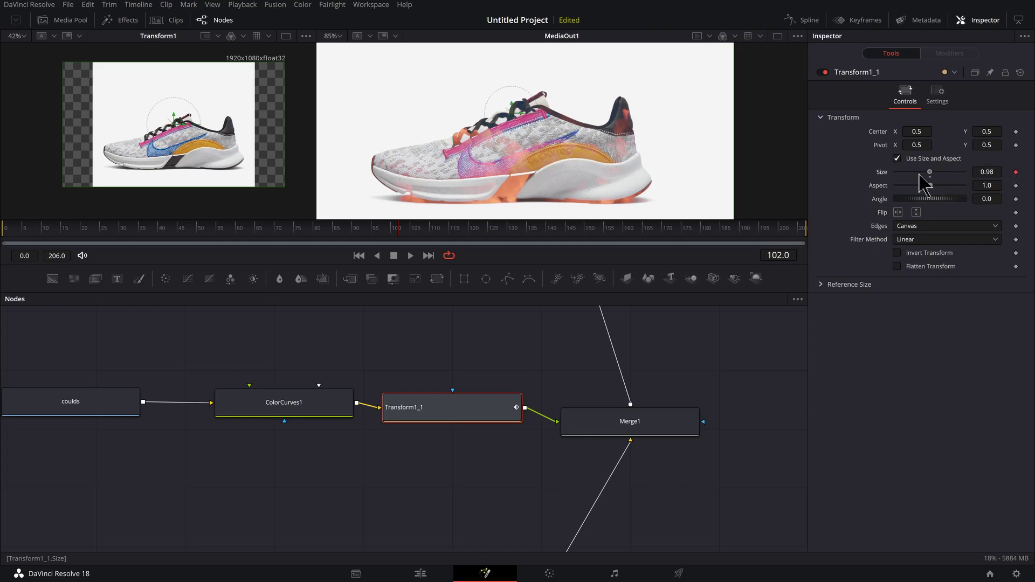
pyautogui.moveTo(919, 175); pyautogui.dragTo(853, 175)
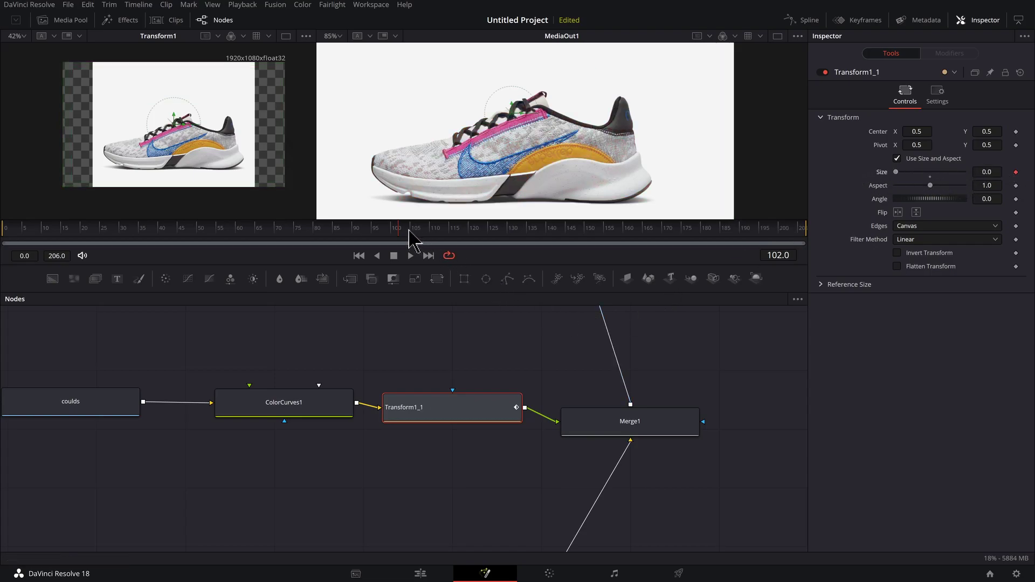
# Add a second Size keyframe of 1.0 on Transform1_1 at about frame 121.
pyautogui.moveTo(408, 231)
pyautogui.mouseDown()
pyautogui.moveTo(505, 231)
pyautogui.moveTo(408, 232)
pyautogui.mouseUp()
pyautogui.click(991, 171)
pyautogui.press('Tab')
# Limit the render range to frames 75–149 and play back the cloud transition.
pyautogui.scroll(-5, 450, 397)
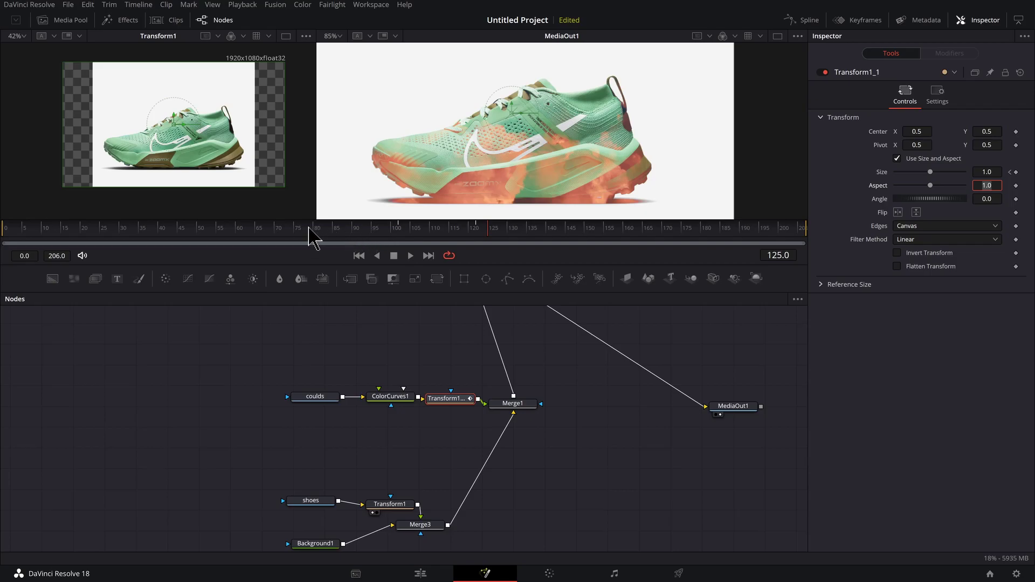
pyautogui.moveTo(300, 236); pyautogui.dragTo(585, 248)
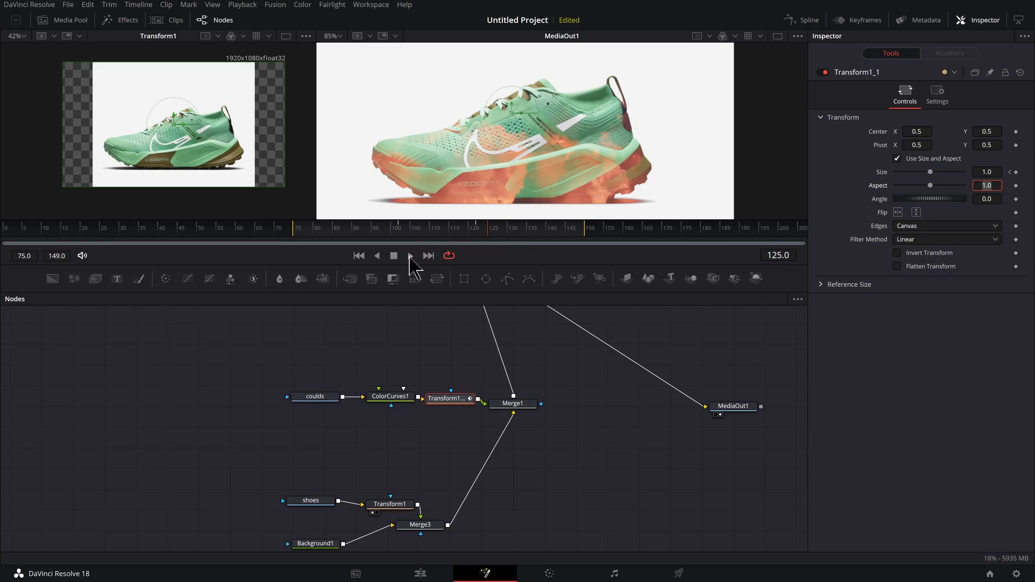
pyautogui.click(410, 257)
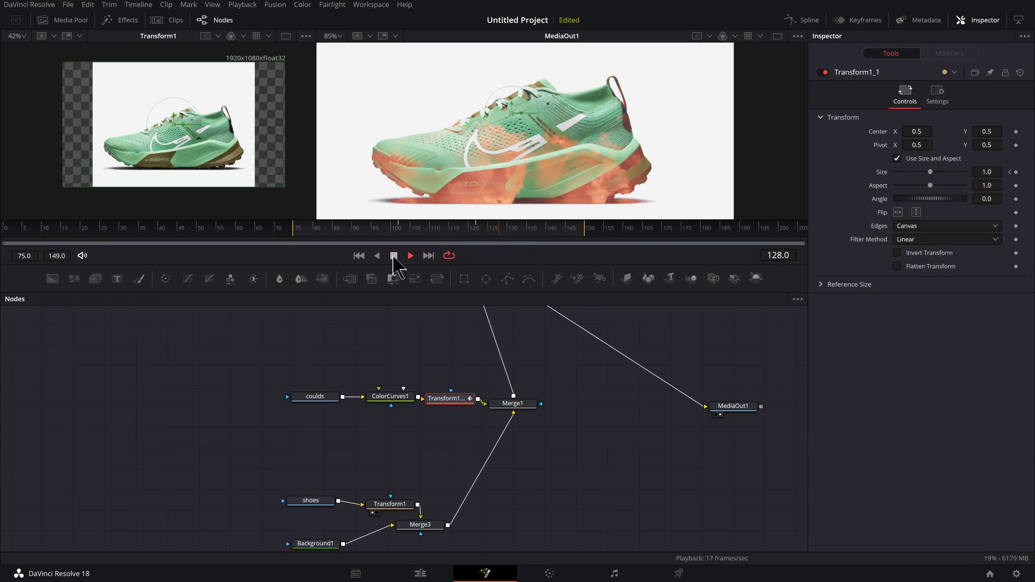
pyautogui.click(394, 256)
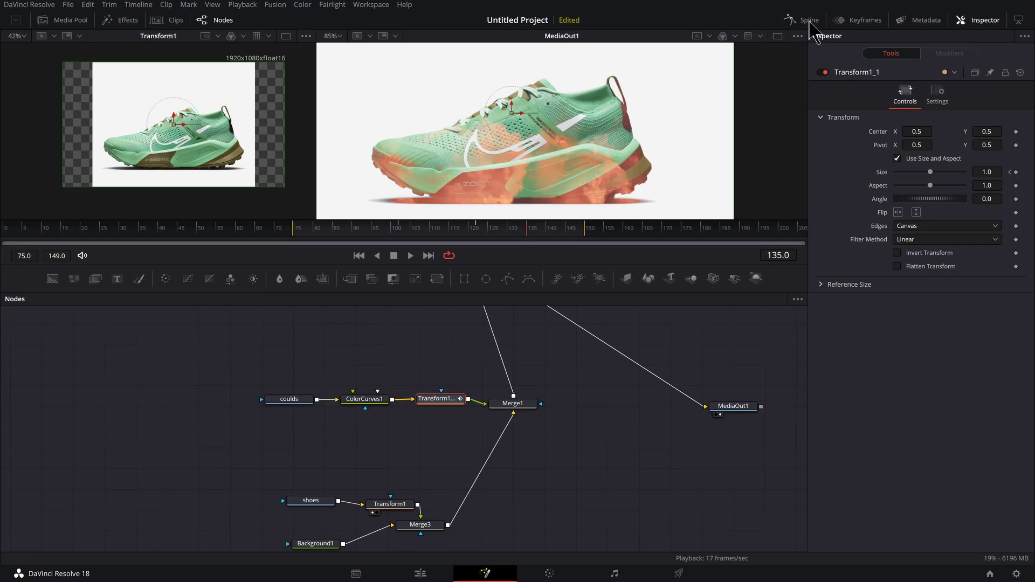
# Open the Spline editor and display Transform1_1's Size curve fitted to the view.
pyautogui.click(809, 21)
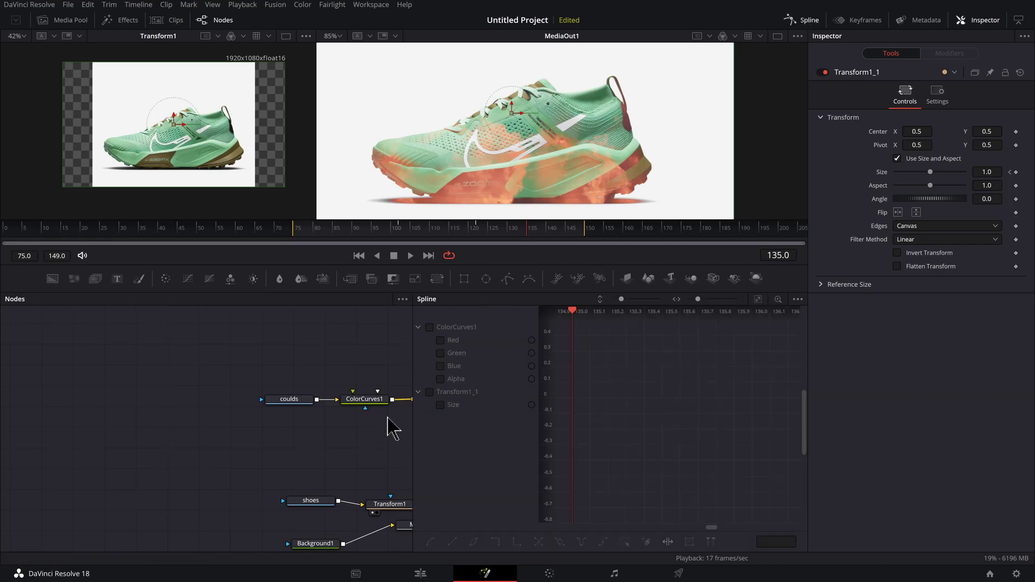
pyautogui.moveTo(281, 420); pyautogui.dragTo(225, 410)
pyautogui.click(453, 405)
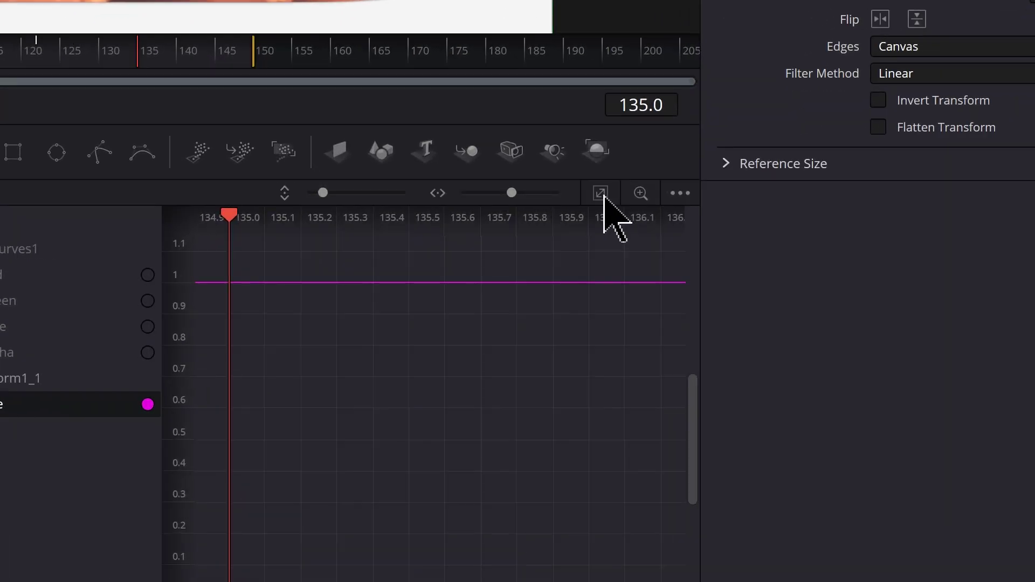
pyautogui.click(758, 300)
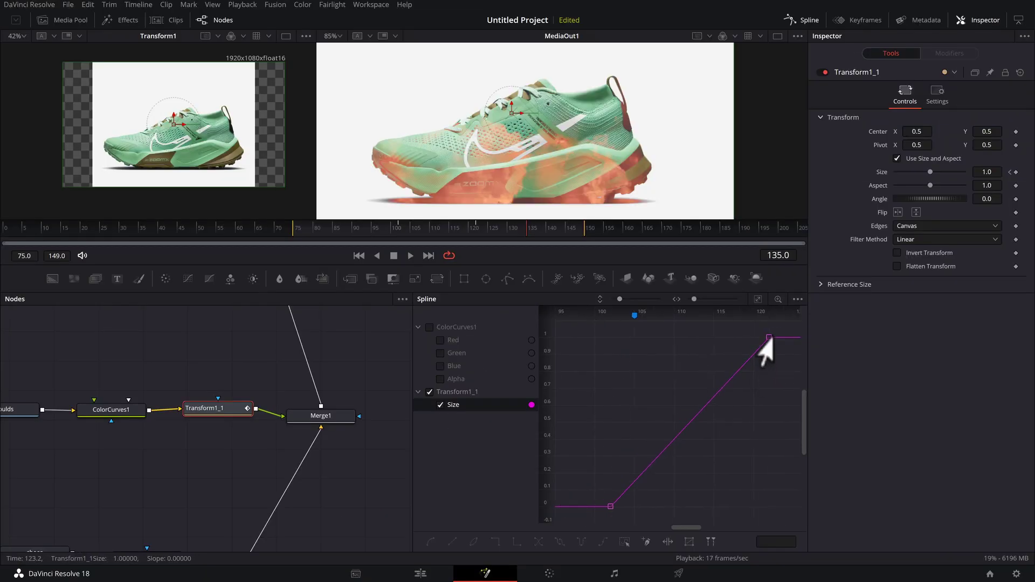
# Flatten the Size curve's ending keyframe and pull the starting keyframe's handle steeply upward for a fast start and soft finish.
pyautogui.click(645, 269)
pyautogui.press('f')
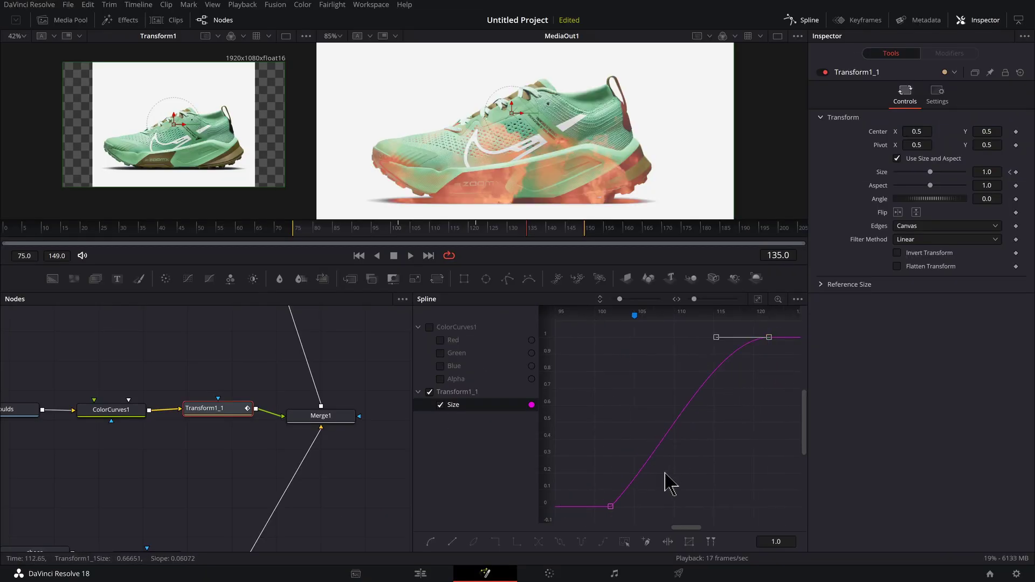
pyautogui.click(611, 506)
pyautogui.moveTo(663, 450); pyautogui.dragTo(613, 352)
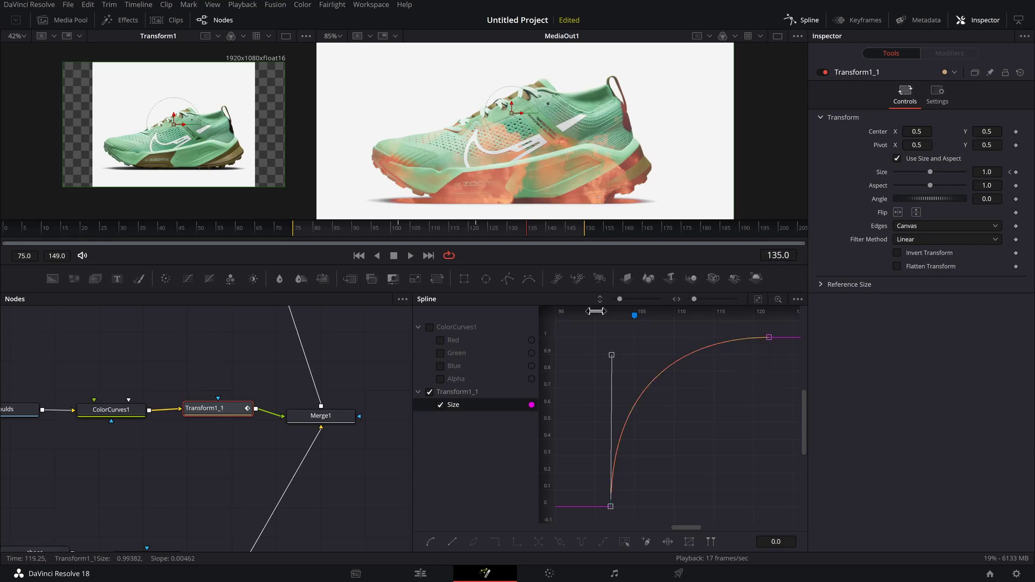
# Check the scaled clouds over the shoes at frames 104 and 105 and close the Spline editor.
pyautogui.click(407, 231)
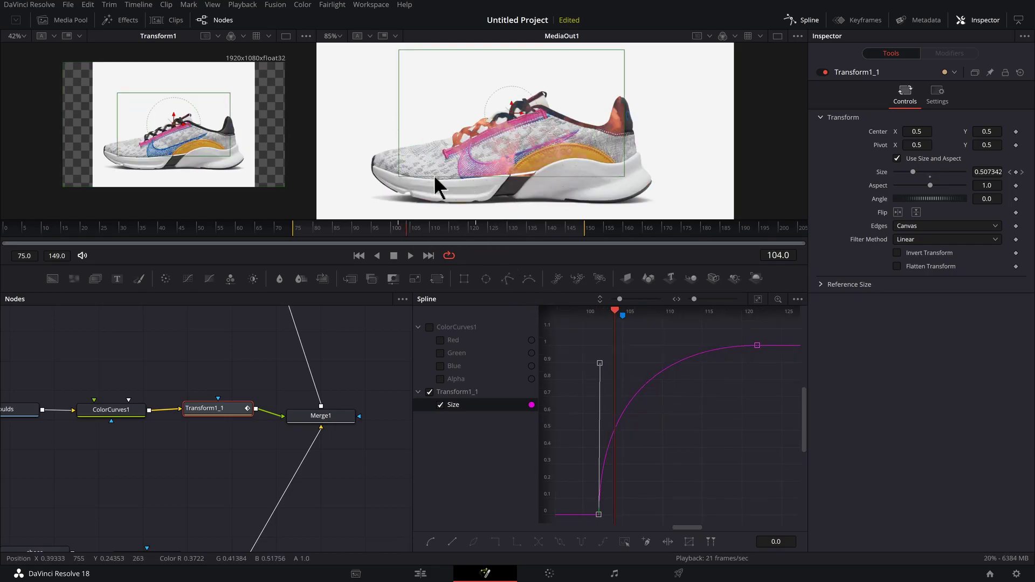
pyautogui.click(413, 230)
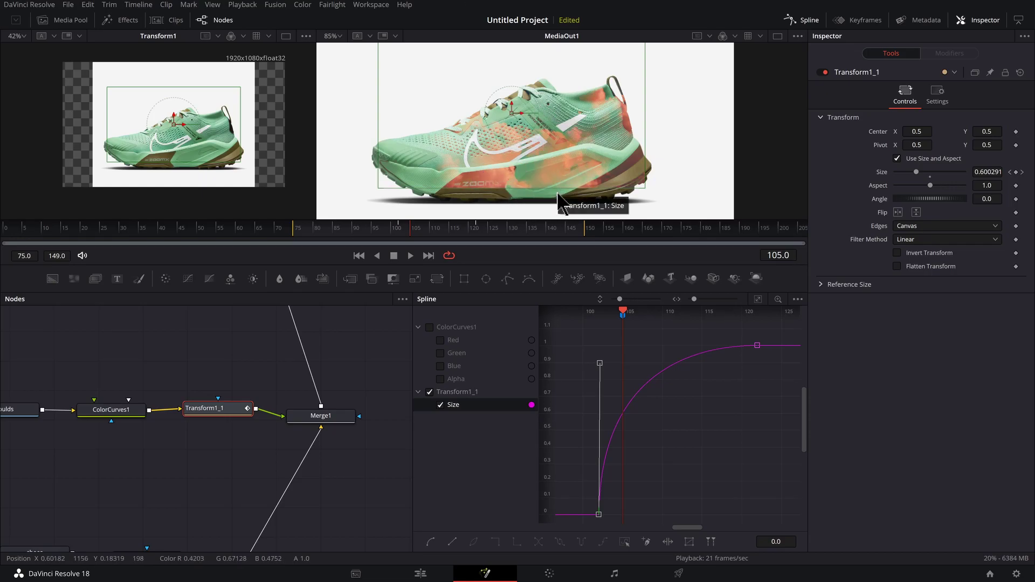
pyautogui.click(804, 20)
# Select the disabled fireworks node in the node graph and turn it back on.
pyautogui.moveTo(340, 402); pyautogui.dragTo(543, 393)
pyautogui.scroll(-4, 539, 421)
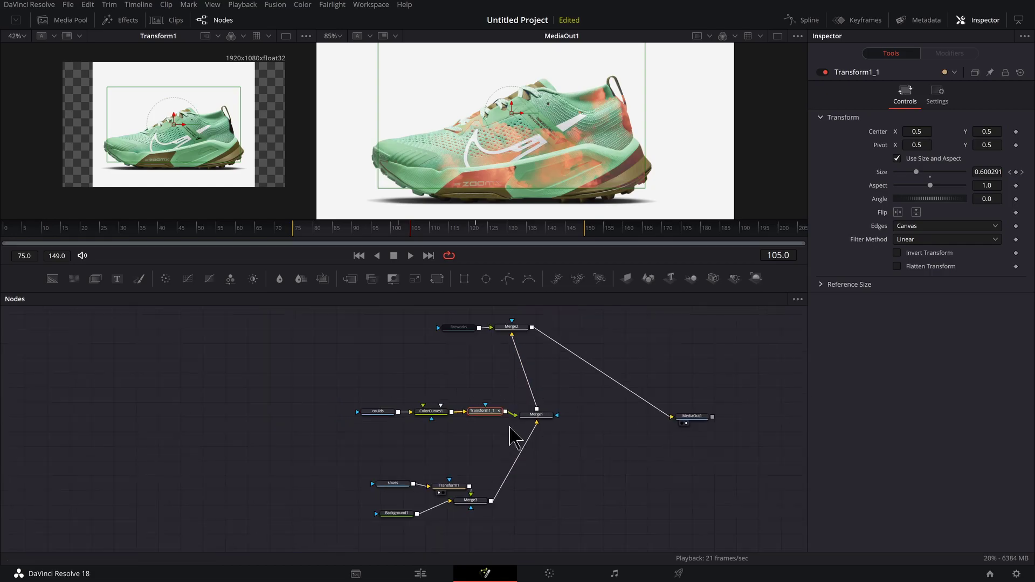
pyautogui.moveTo(499, 434); pyautogui.dragTo(479, 469)
pyautogui.scroll(2, 486, 382)
pyautogui.scroll(2, 488, 388)
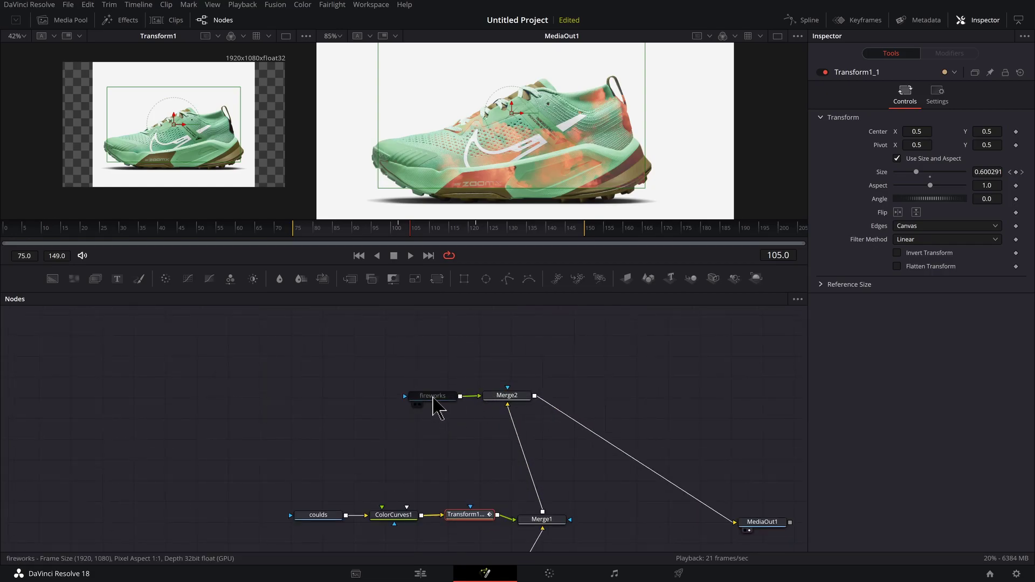
pyautogui.click(434, 397)
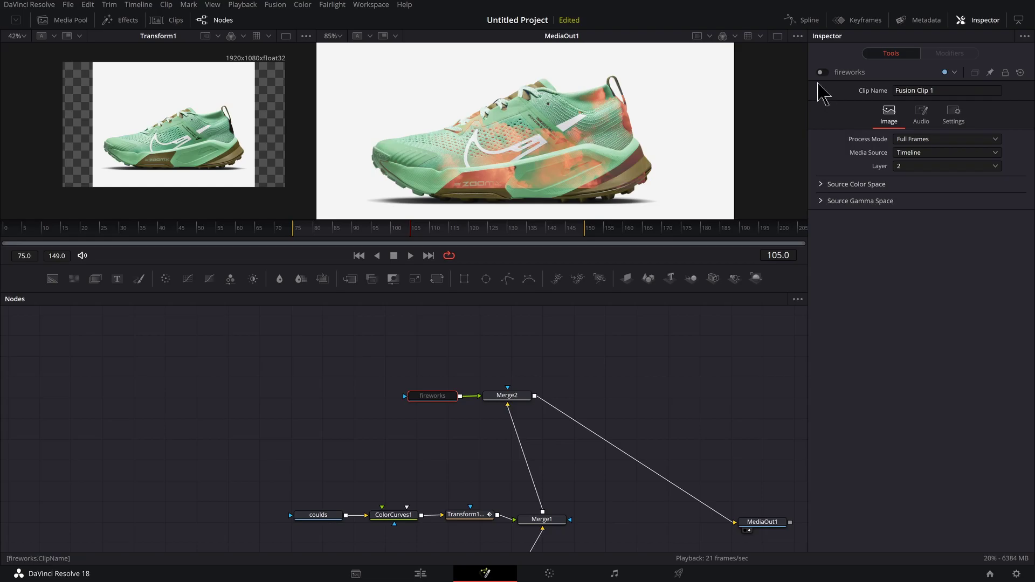
pyautogui.click(821, 72)
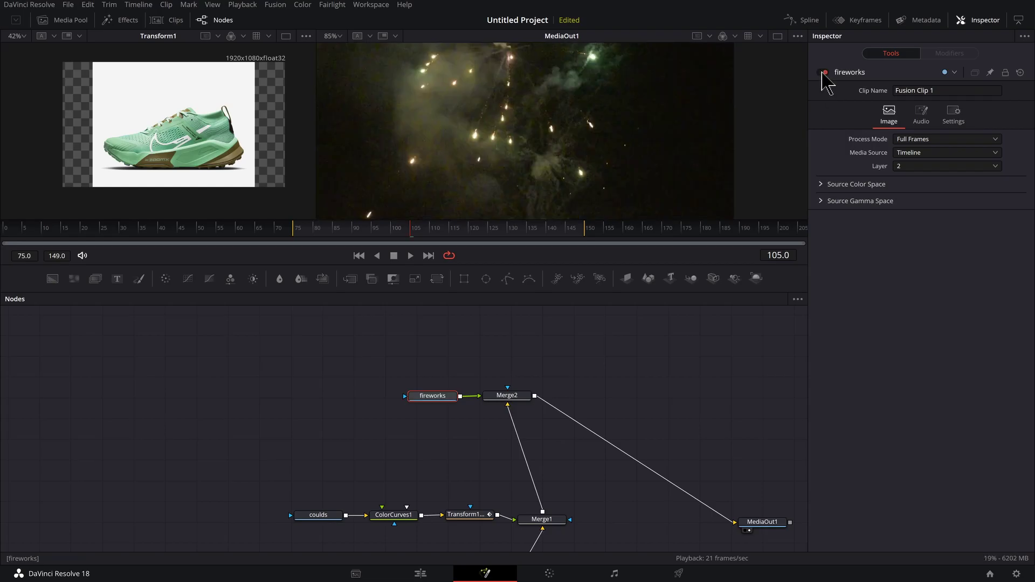
# Set Merge2's Apply Mode to Screen so the fireworks blend over the shoes.
pyautogui.click(506, 397)
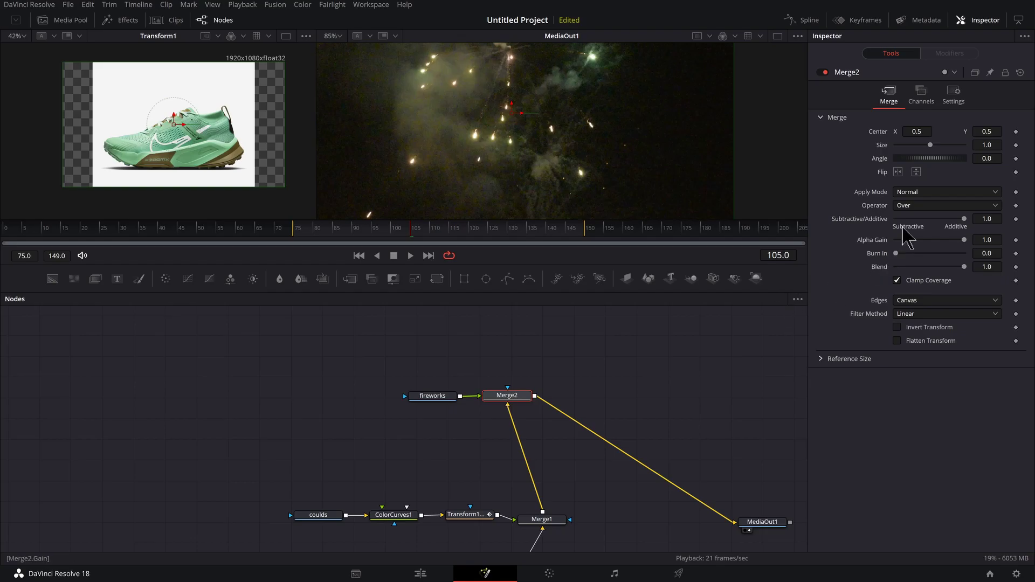
pyautogui.click(922, 195)
pyautogui.click(940, 209)
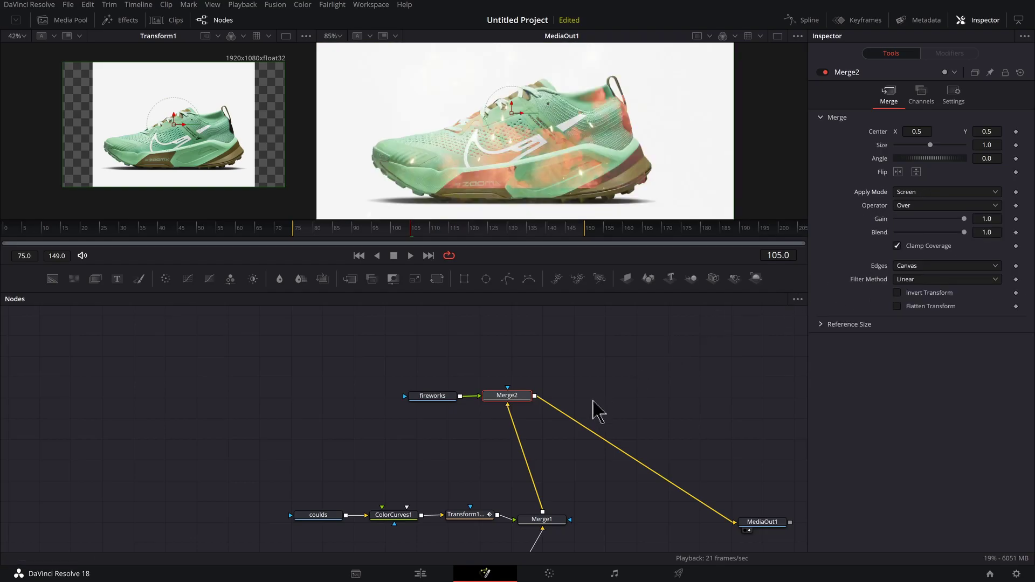
# Keyframe Merge2's Blend at 0.0 on frame 102 and at 1.0 on frame 108 to fade in the fireworks.
pyautogui.moveTo(397, 232); pyautogui.dragTo(406, 254)
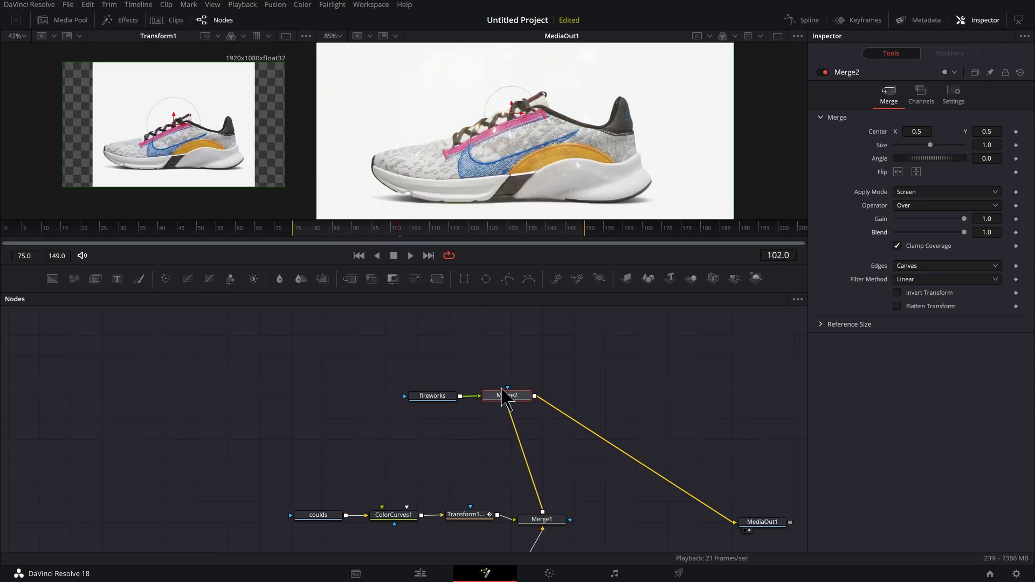
pyautogui.moveTo(505, 394); pyautogui.dragTo(513, 395)
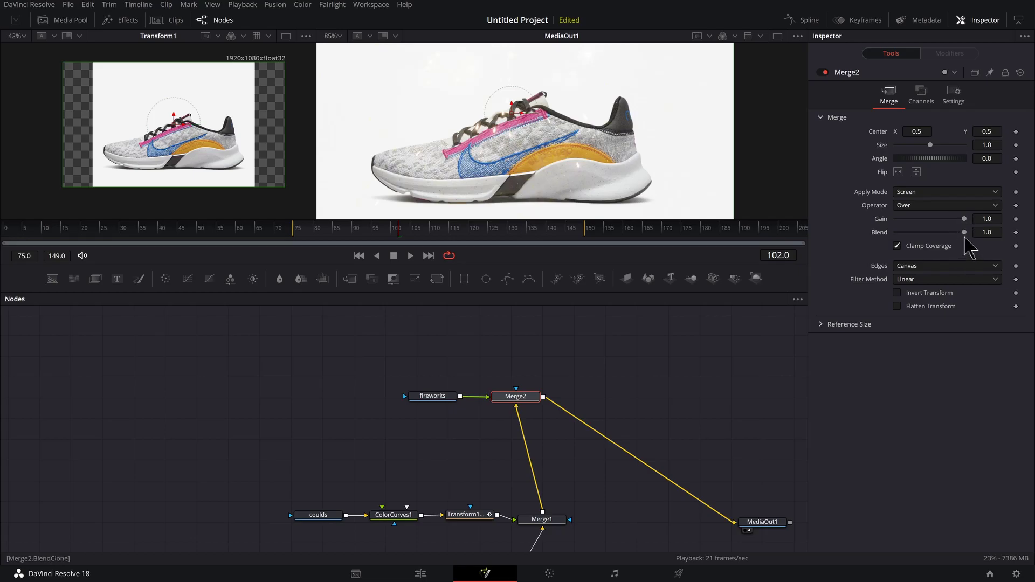
pyautogui.moveTo(956, 233); pyautogui.dragTo(893, 234)
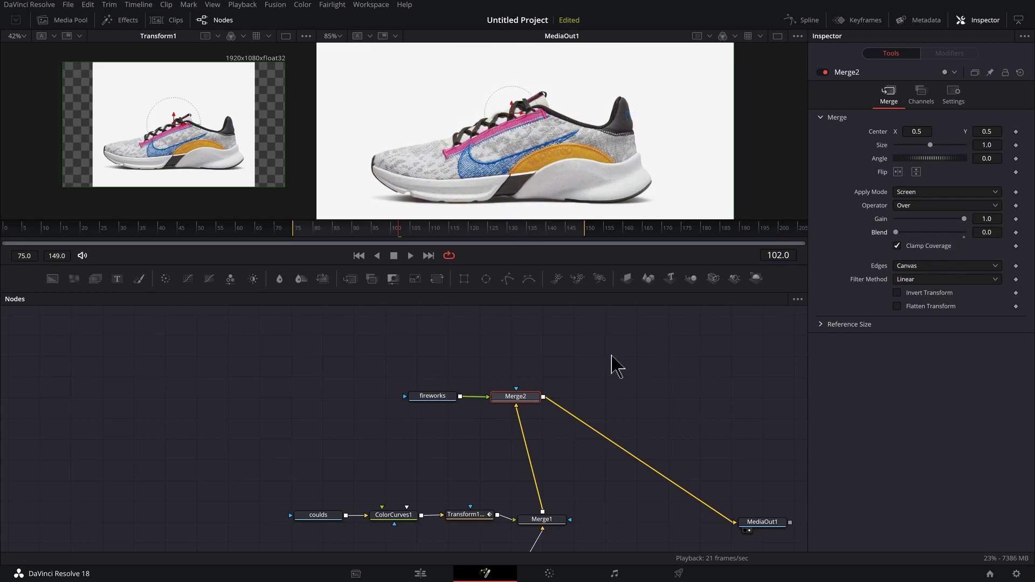
pyautogui.click(413, 233)
pyautogui.moveTo(411, 231); pyautogui.dragTo(399, 232)
pyautogui.moveTo(406, 236); pyautogui.dragTo(424, 236)
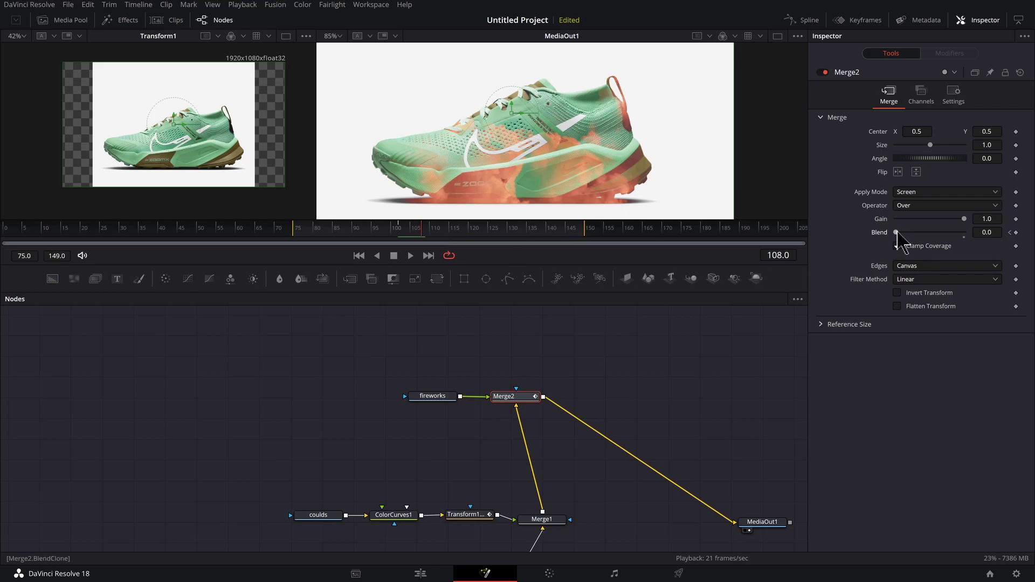
pyautogui.moveTo(896, 233); pyautogui.dragTo(982, 243)
# Keyframe Merge2's Blend down to 0.0 at frame 138 and scrub through the fireworks fade.
pyautogui.moveTo(450, 236); pyautogui.dragTo(538, 235)
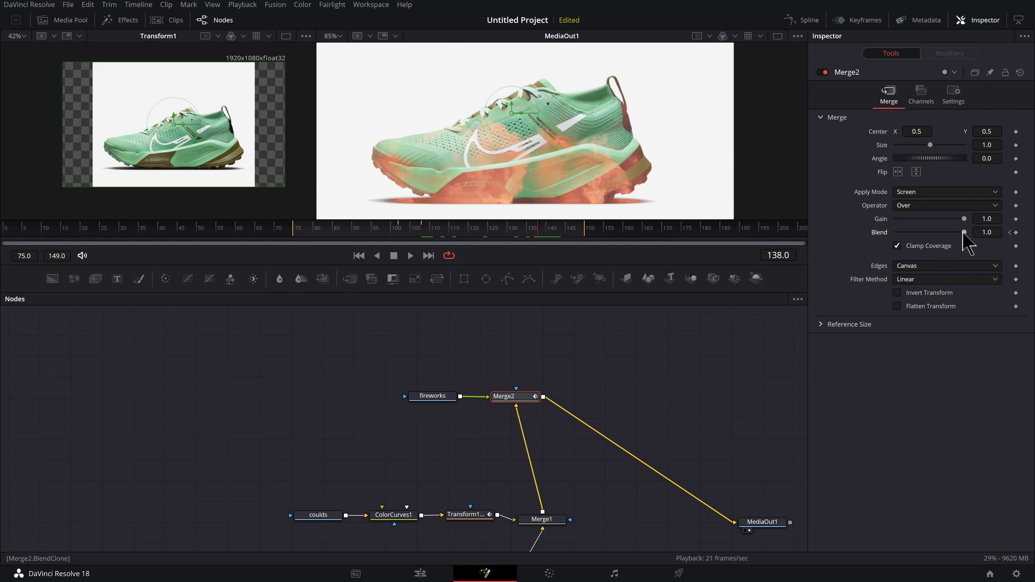
pyautogui.moveTo(963, 233); pyautogui.dragTo(846, 230)
pyautogui.moveTo(426, 240); pyautogui.dragTo(542, 242)
# Keyframe Merge1's Blend at 0.0 on frame 101 and at 1.0 on frame 104 to fade in the clouds.
pyautogui.moveTo(544, 522); pyautogui.dragTo(508, 433)
pyautogui.click(518, 451)
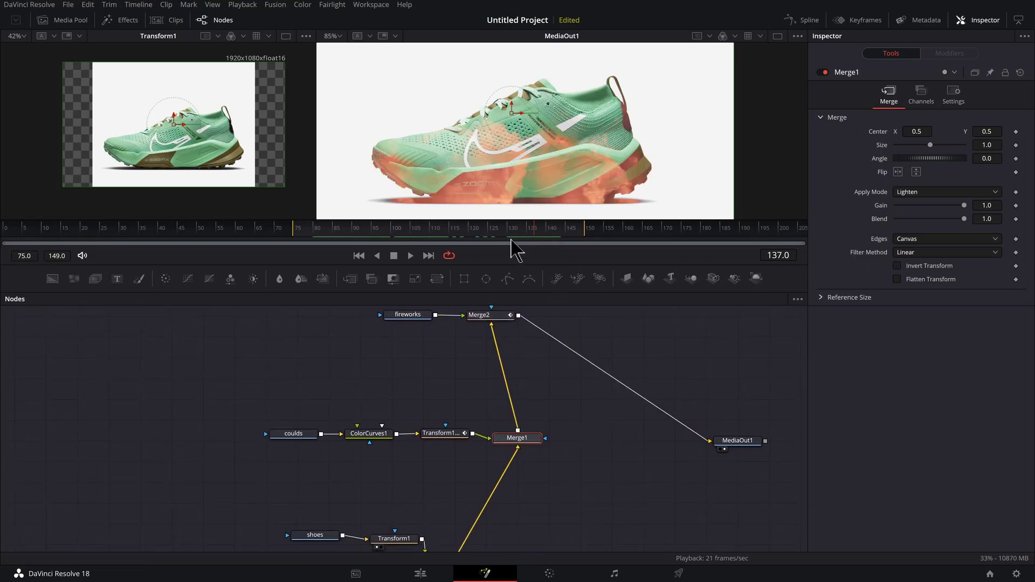
pyautogui.click(401, 239)
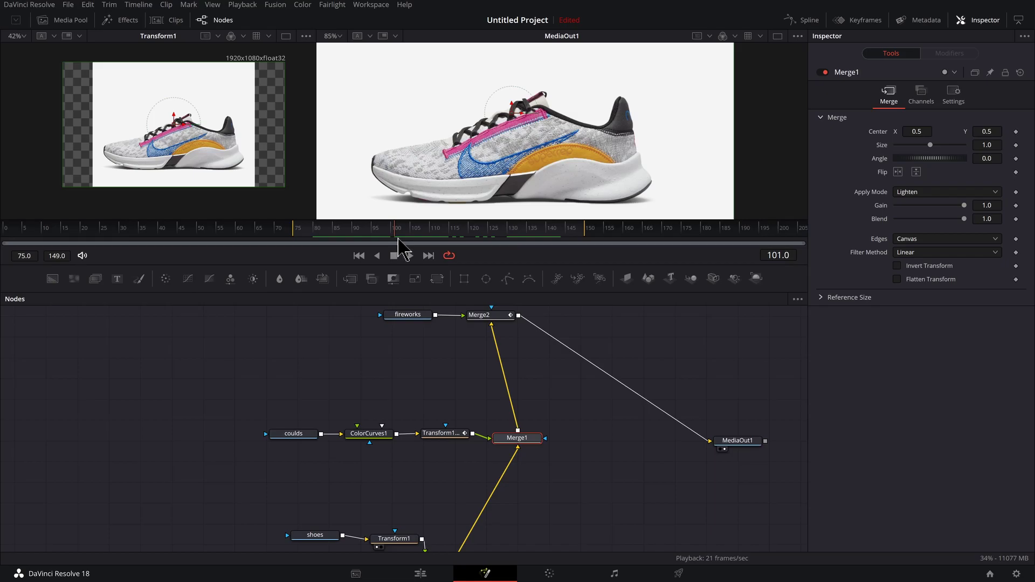
pyautogui.moveTo(963, 219); pyautogui.dragTo(876, 226)
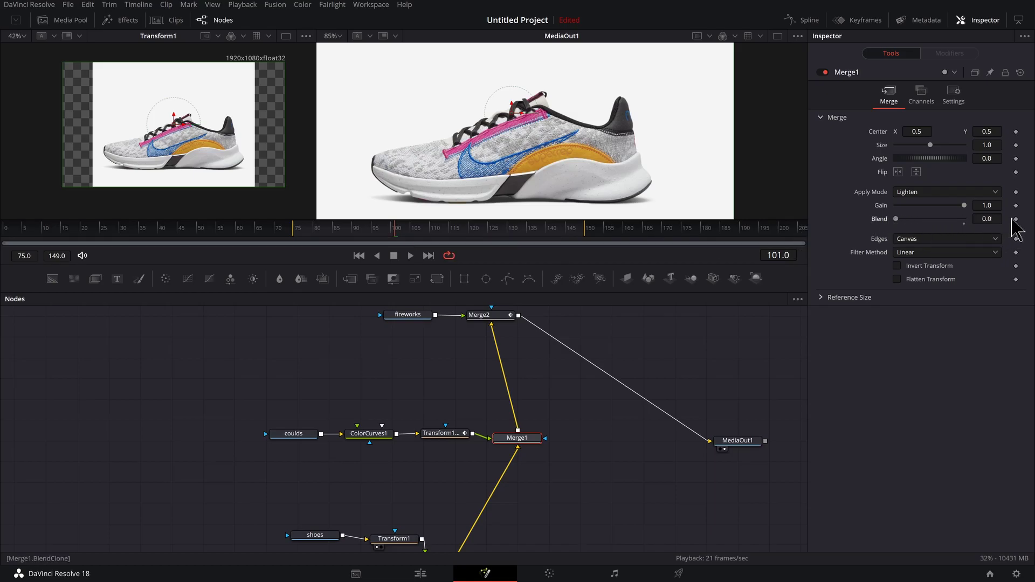
pyautogui.click(1014, 219)
pyautogui.click(406, 236)
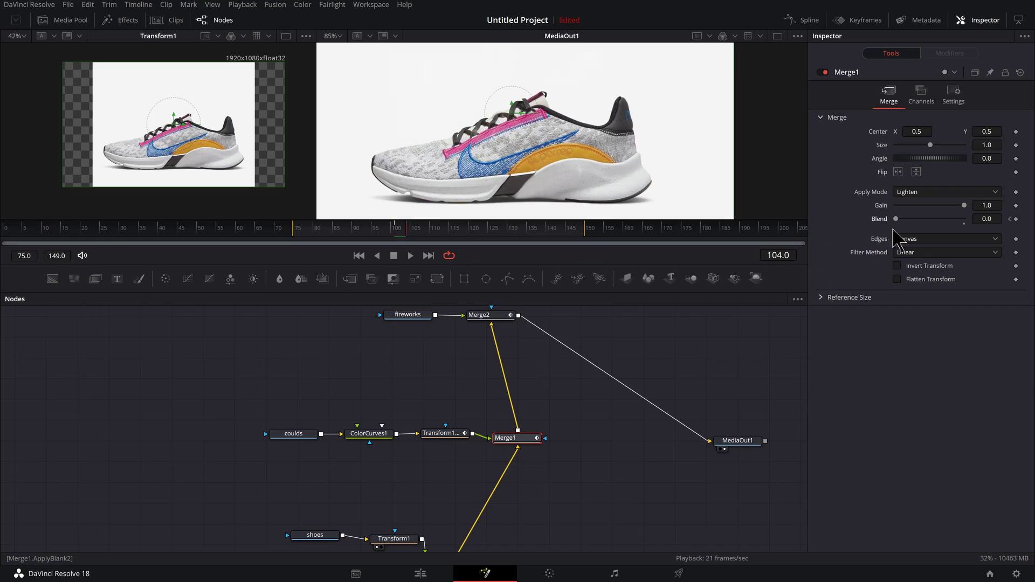
pyautogui.moveTo(896, 220); pyautogui.dragTo(964, 220)
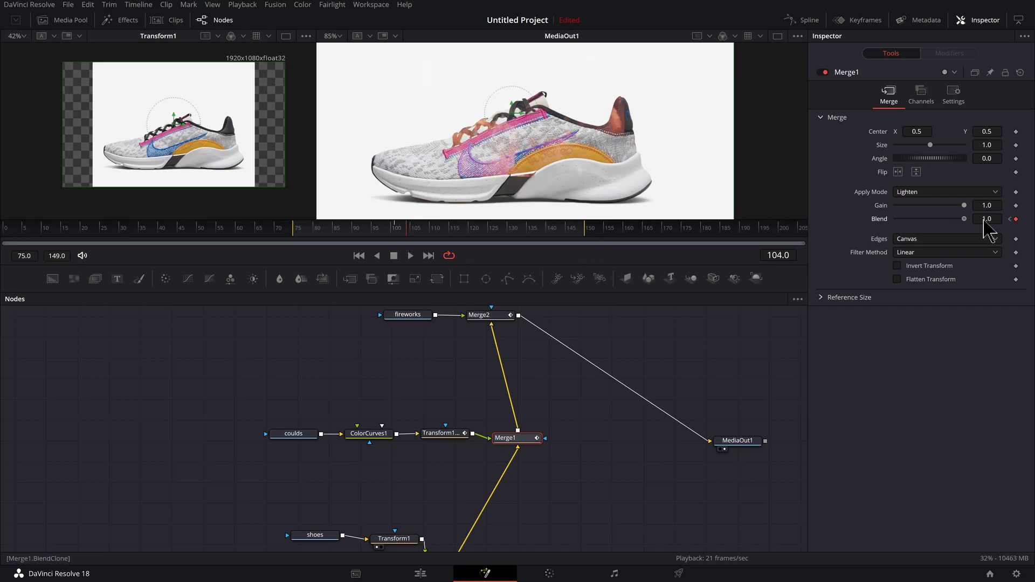
# Keyframe Merge1's Blend down to 0.0 at frame 138 and check the combined result at frame 110.
pyautogui.click(540, 239)
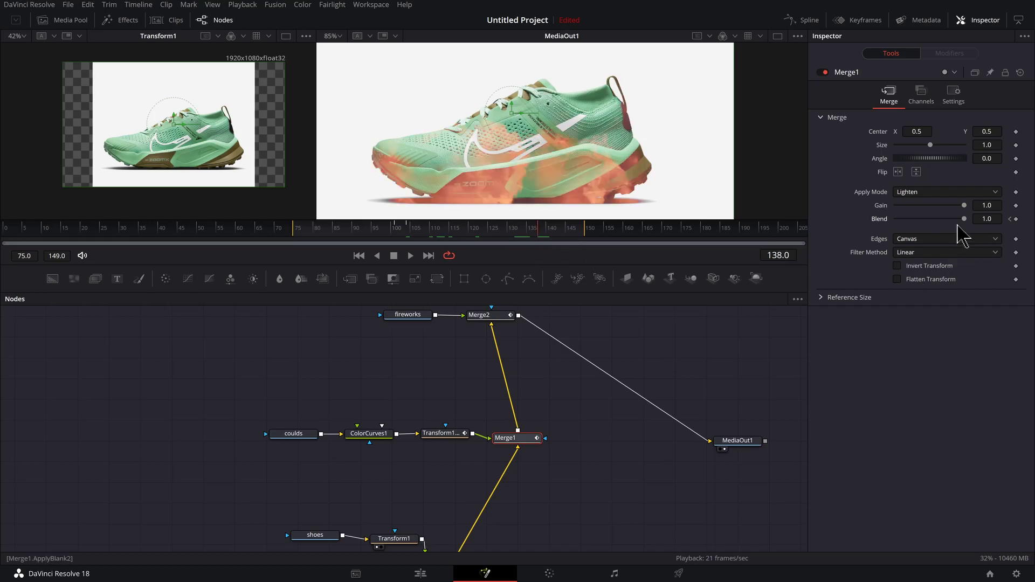
pyautogui.moveTo(964, 219); pyautogui.dragTo(834, 235)
pyautogui.click(430, 228)
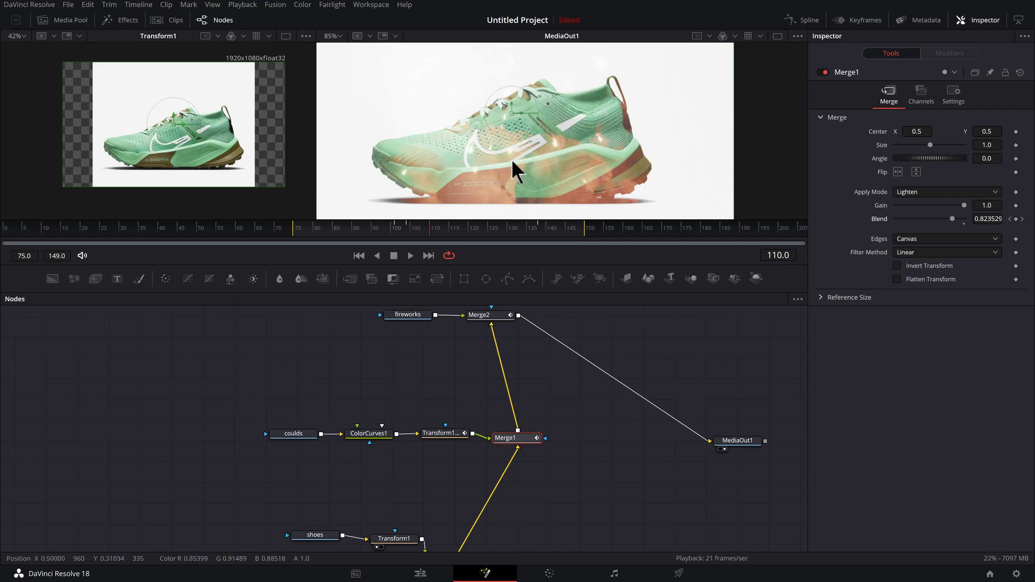
pyautogui.scroll(-2, 515, 172)
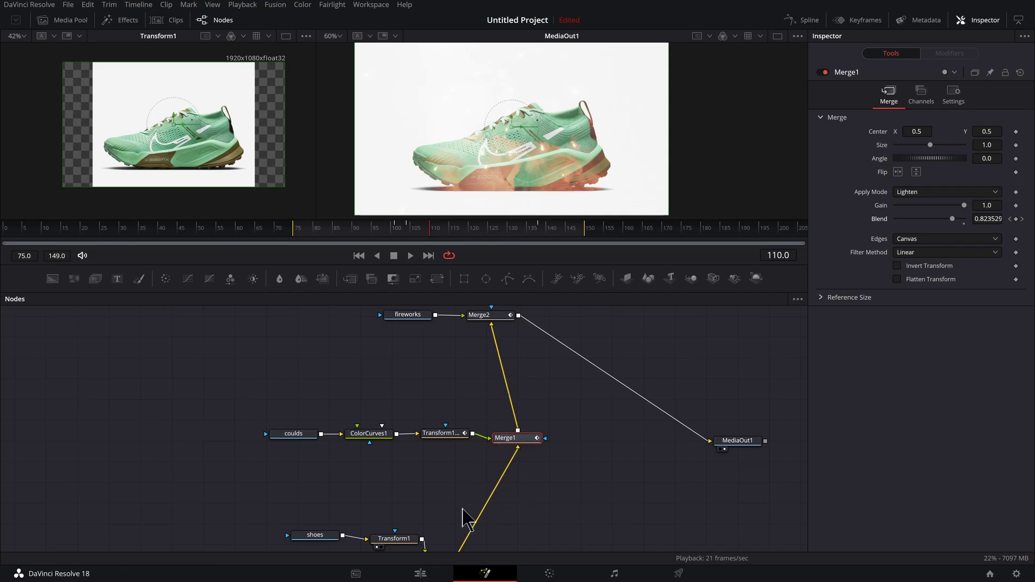
# Switch to the Edit page, play back Fusion Clip 1 and scrub through the shoe transition.
pyautogui.click(421, 575)
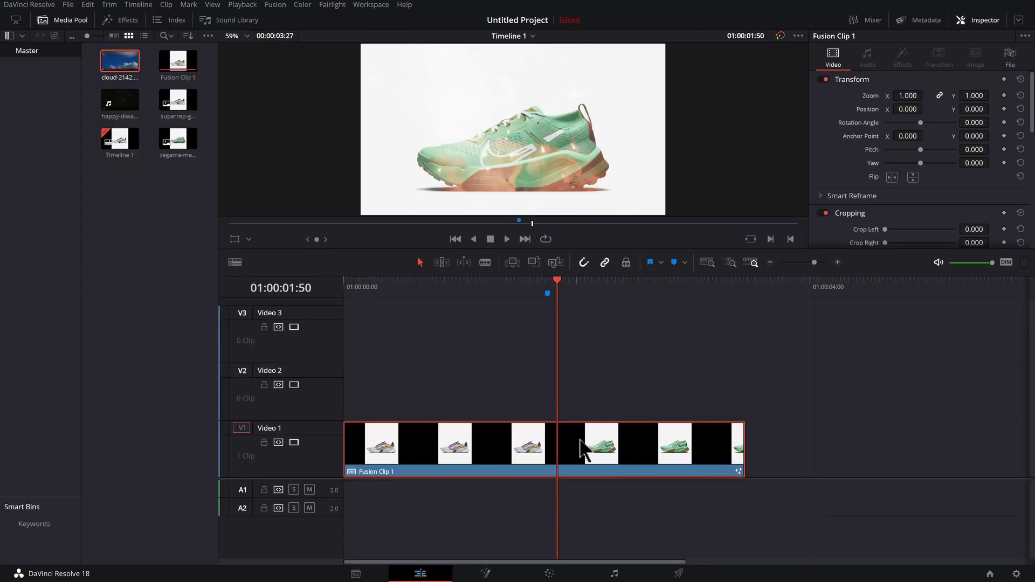
pyautogui.press('space')
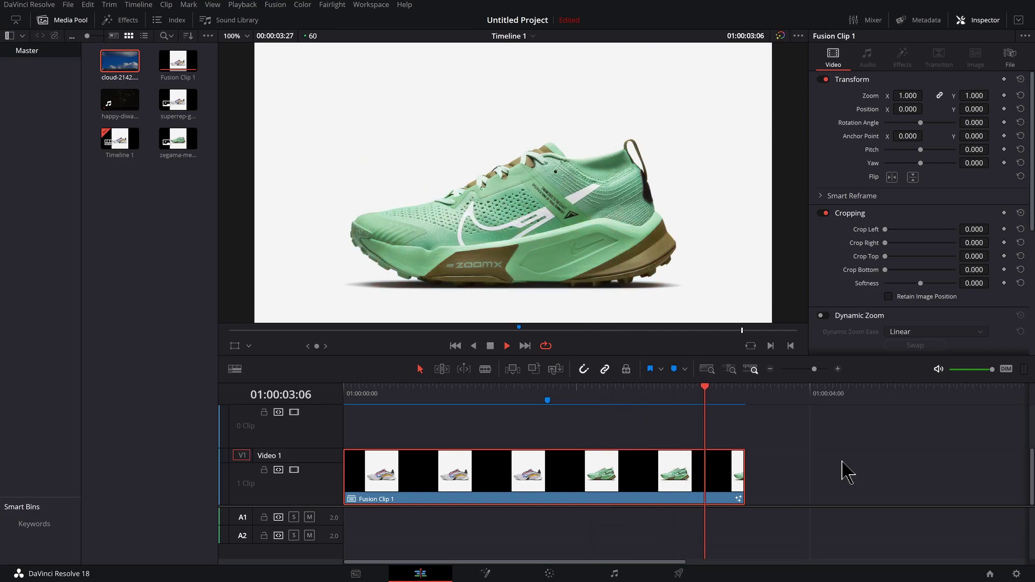
pyautogui.click(518, 389)
pyautogui.moveTo(520, 390); pyautogui.dragTo(565, 411)
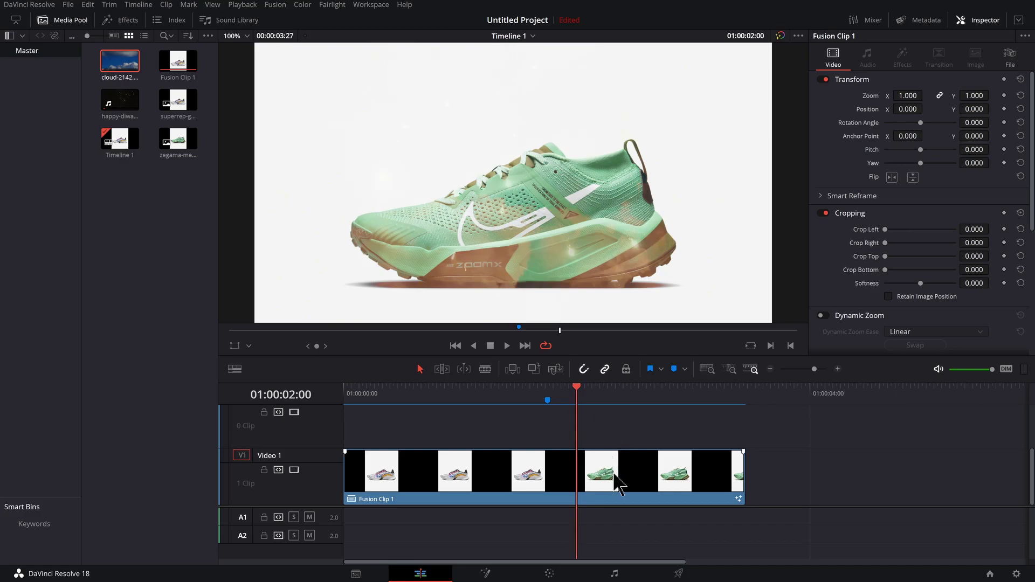
# Open Fusion Clip 1 in its own timeline and enlarge the track area to inspect the stacked fireworks, cloud and shoe clips.
pyautogui.rightClick(437, 475)
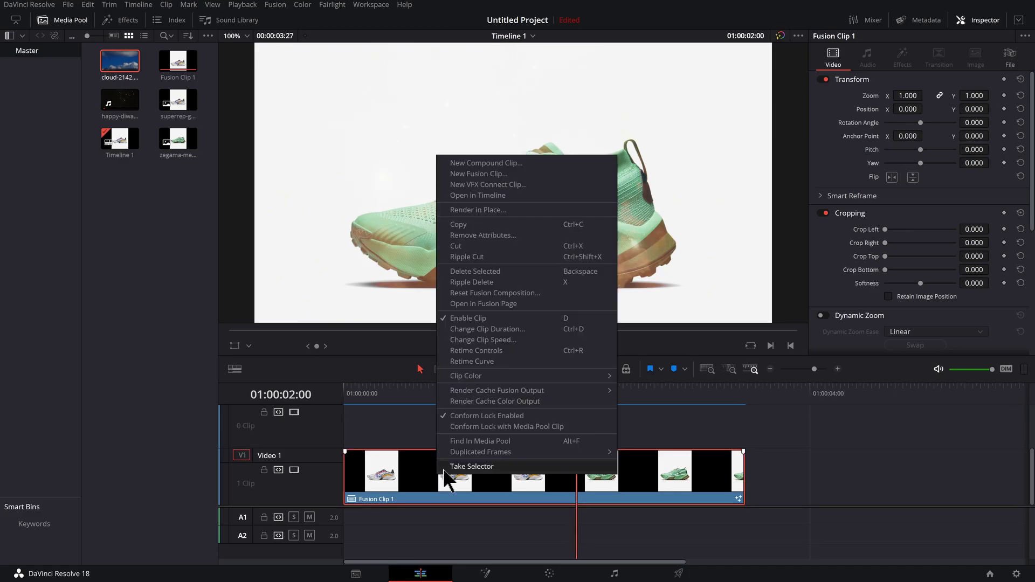
pyautogui.click(475, 197)
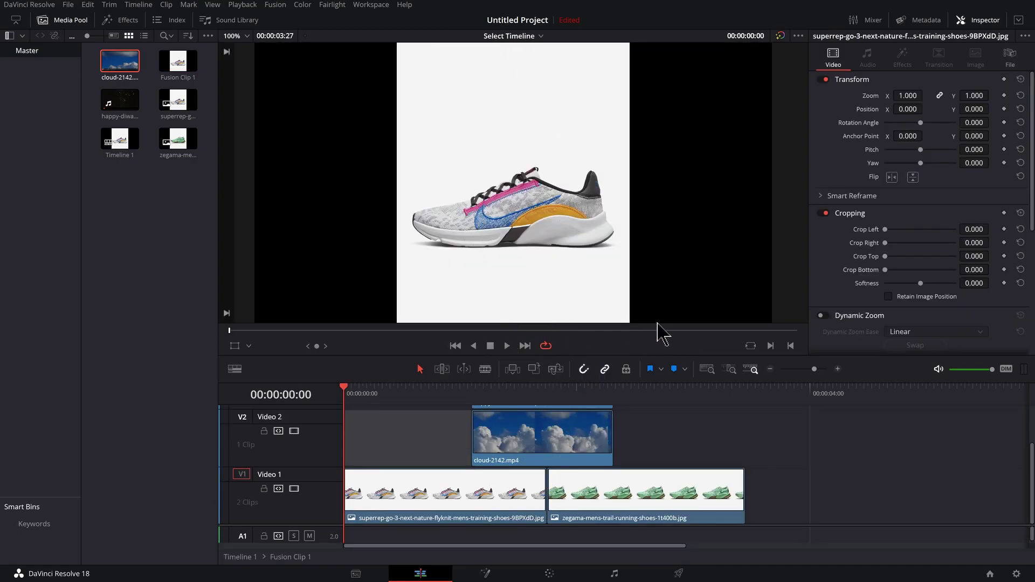
pyautogui.moveTo(665, 354); pyautogui.dragTo(665, 258)
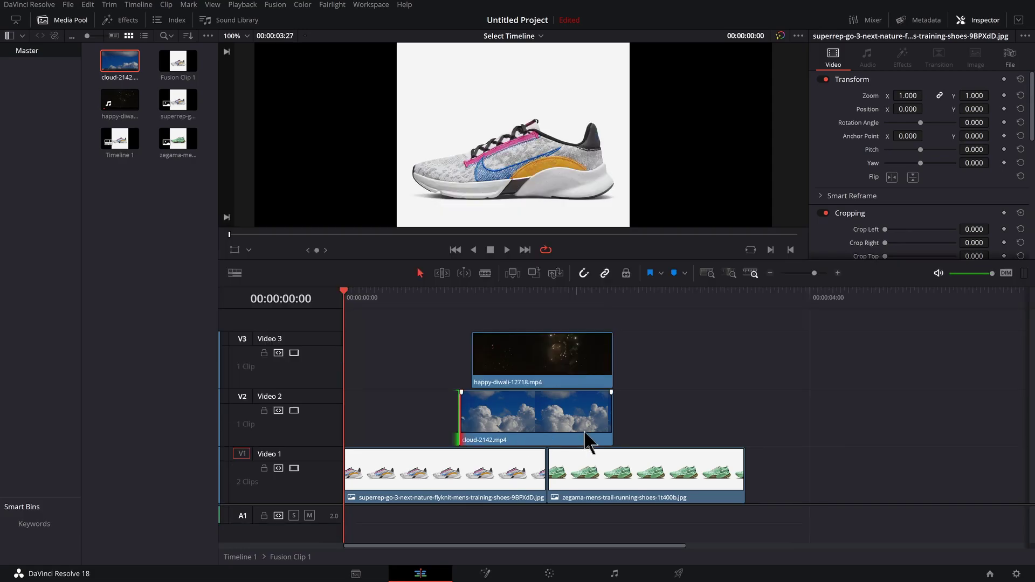
pyautogui.click(547, 469)
pyautogui.moveTo(547, 469)
pyautogui.mouseDown()
pyautogui.moveTo(527, 467)
pyautogui.moveTo(587, 465)
pyautogui.moveTo(532, 467)
pyautogui.moveTo(547, 468)
pyautogui.mouseUp()
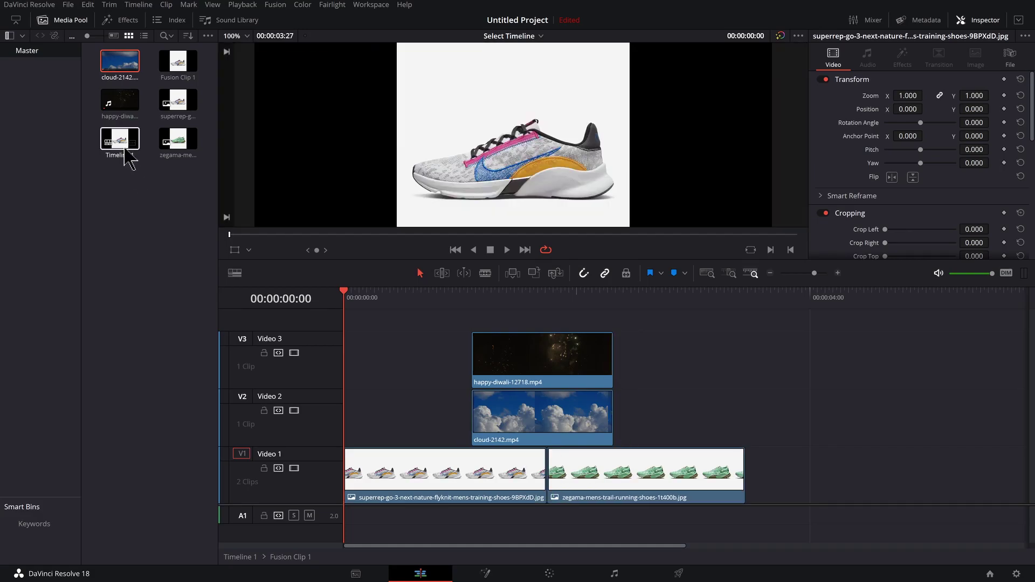
# Return to Timeline 1 and scrub the transition from 01:00:01:45 to 01:00:01:53.
pyautogui.doubleClick(120, 141)
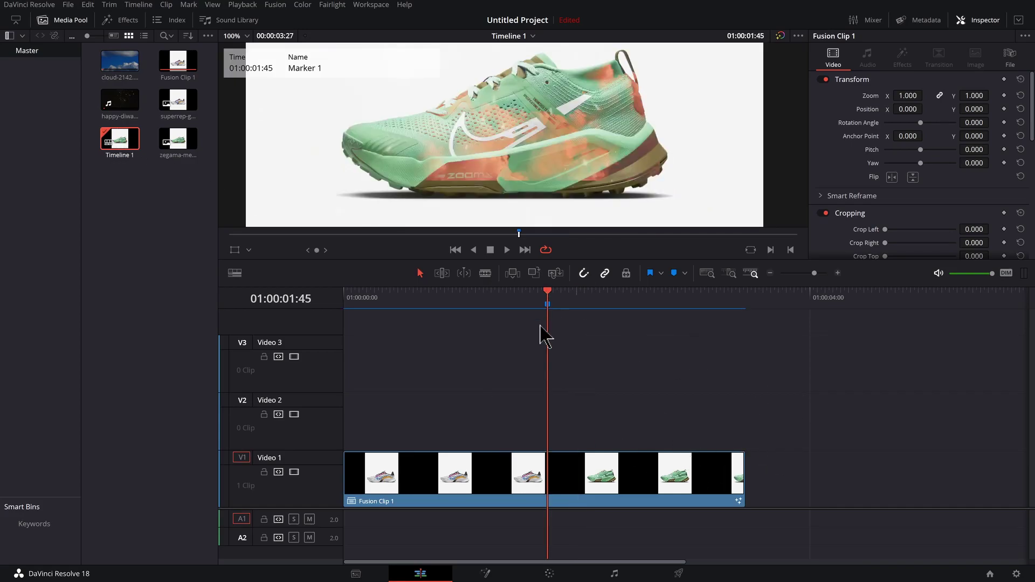
pyautogui.moveTo(547, 293)
pyautogui.mouseDown()
pyautogui.moveTo(523, 293)
pyautogui.moveTo(564, 298)
pyautogui.mouseUp()
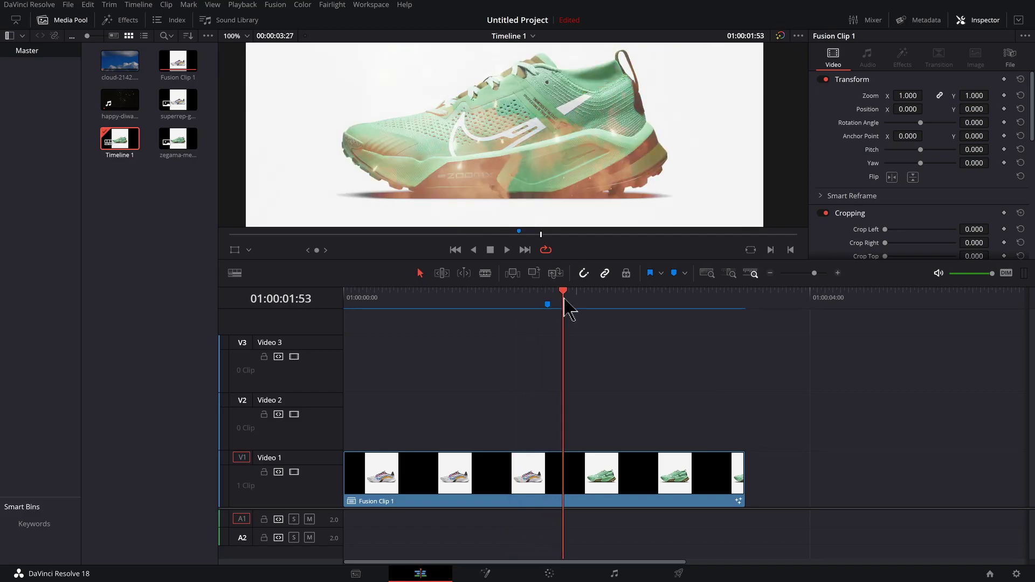